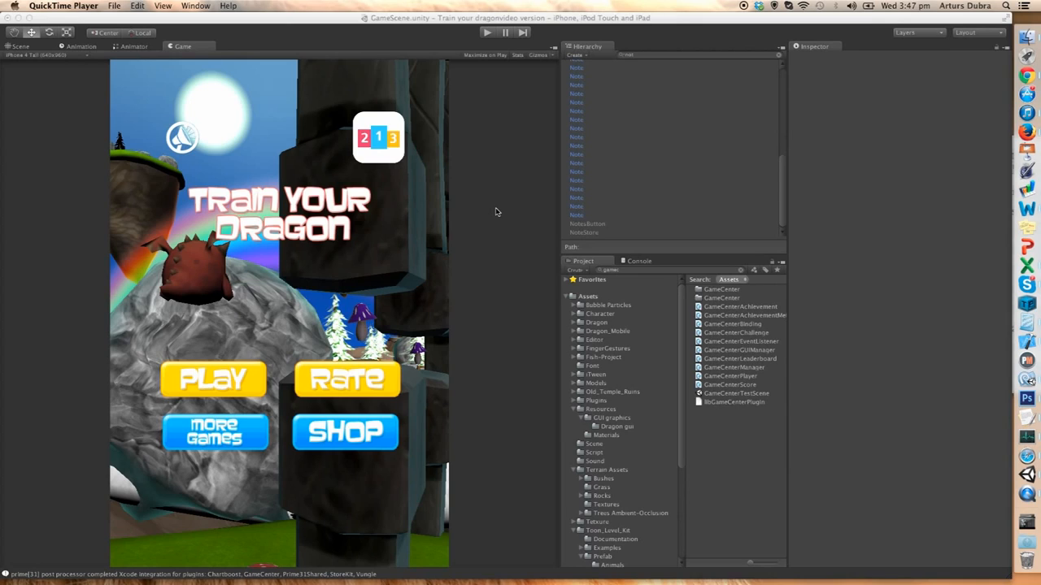
Switch to Finder and open Unity-iPhone.xcodeproj from the project's XcodeIOS folder in Xcode.
{"action": "left_click", "coordinate": [1027, 37]}
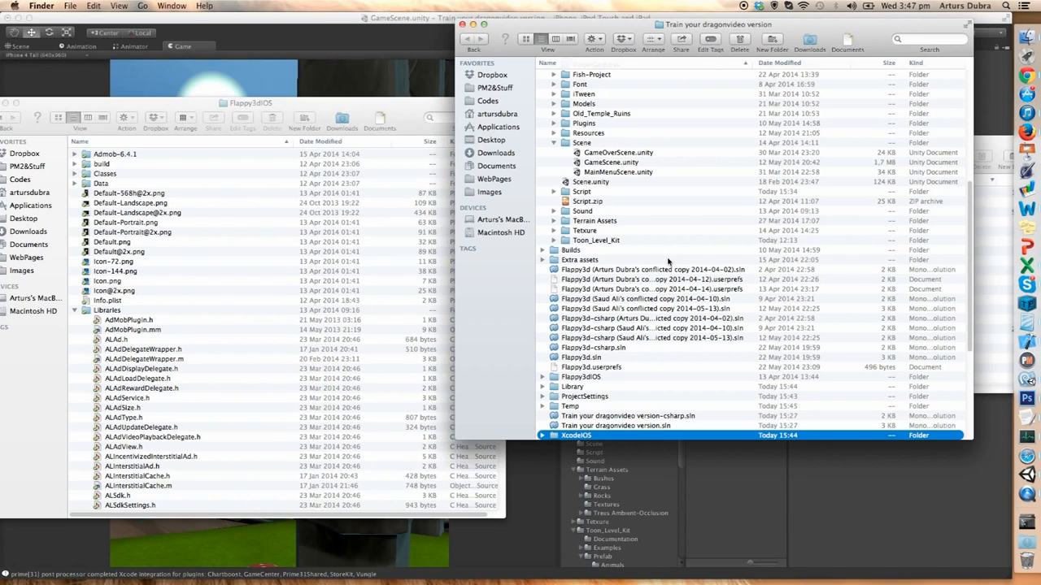
{"action": "left_click", "coordinate": [543, 436]}
{"action": "scroll", "coordinate": [616, 400], "scroll_direction": "down", "scroll_amount": 5}
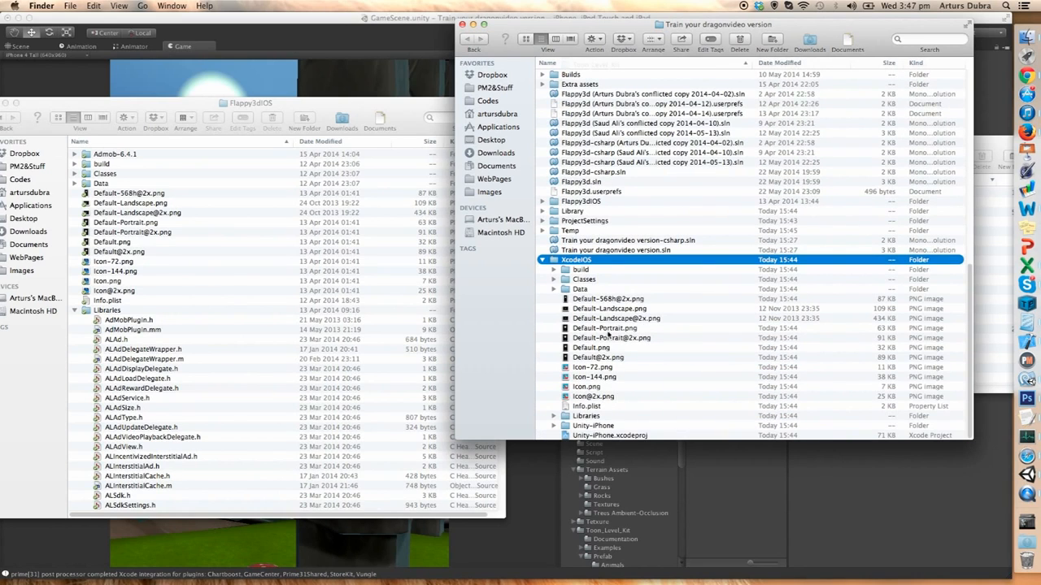
{"action": "double_click", "coordinate": [618, 436]}
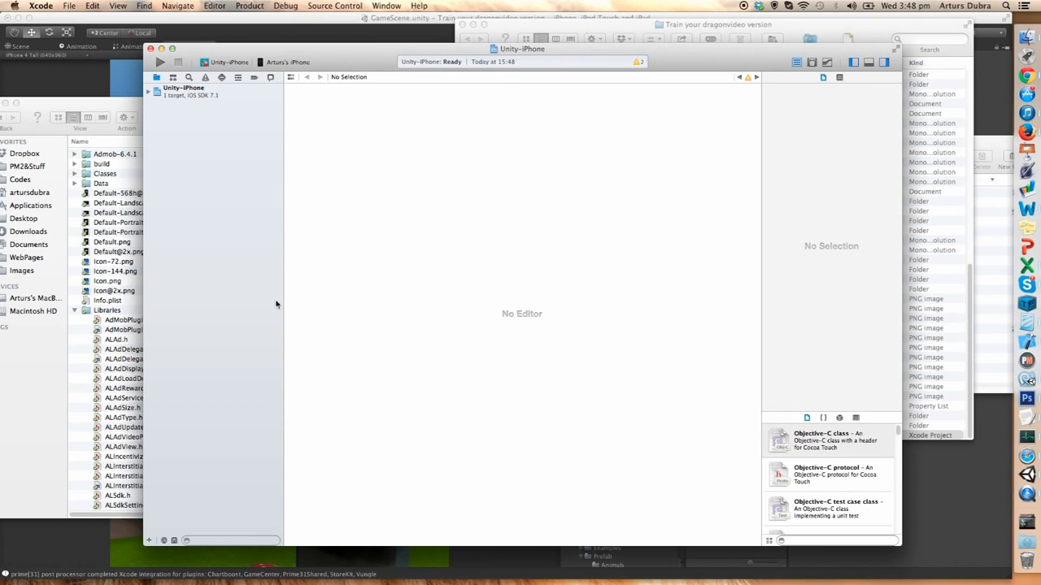
Copy the Admob-6.4.1 folder from the Flappy3dIOS folder into the XcodeIOS folder in Finder.
{"action": "left_click", "coordinate": [511, 28]}
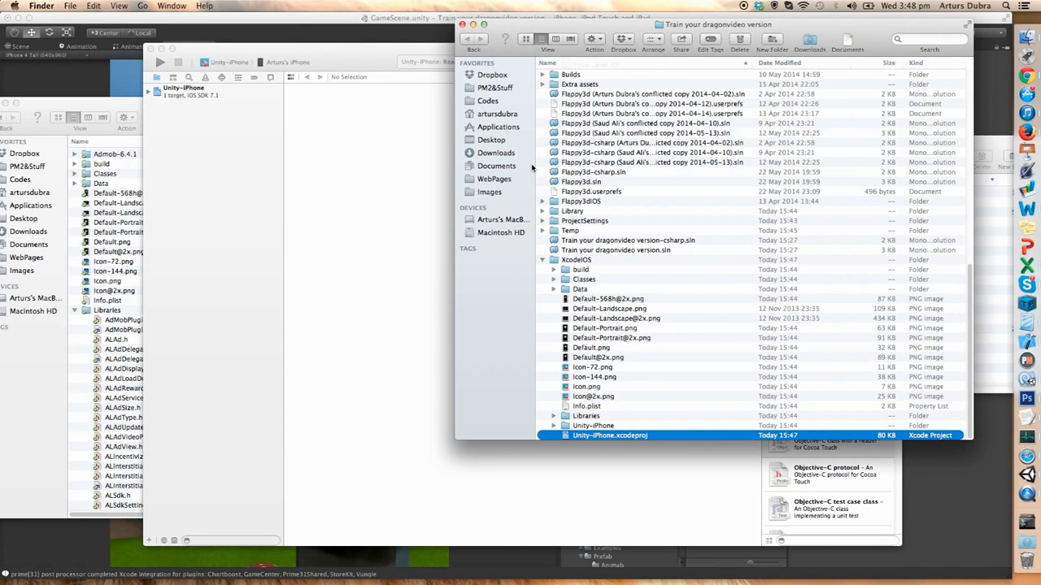
{"action": "left_click", "coordinate": [344, 59]}
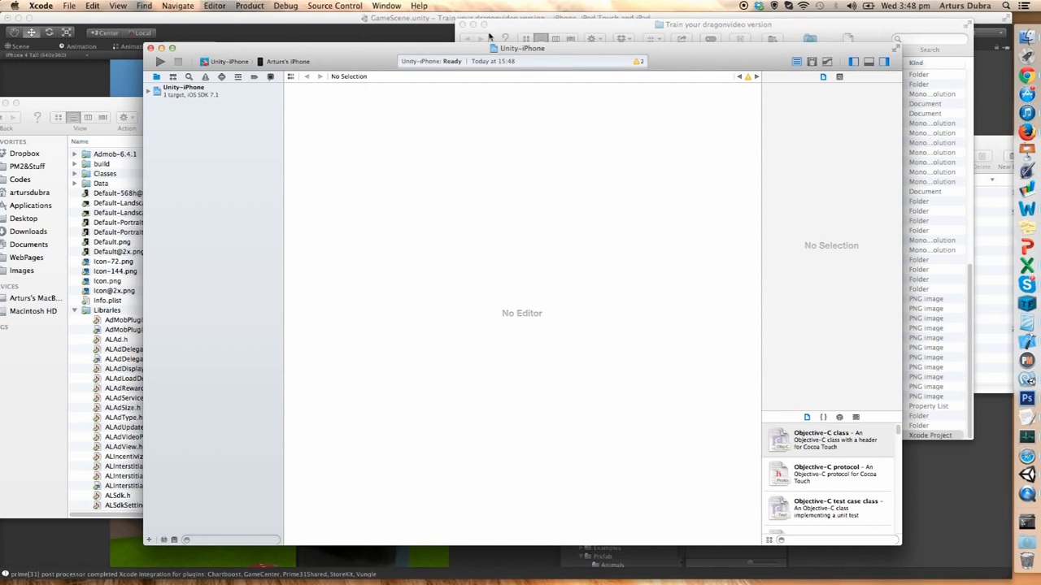
{"action": "left_click", "coordinate": [464, 39]}
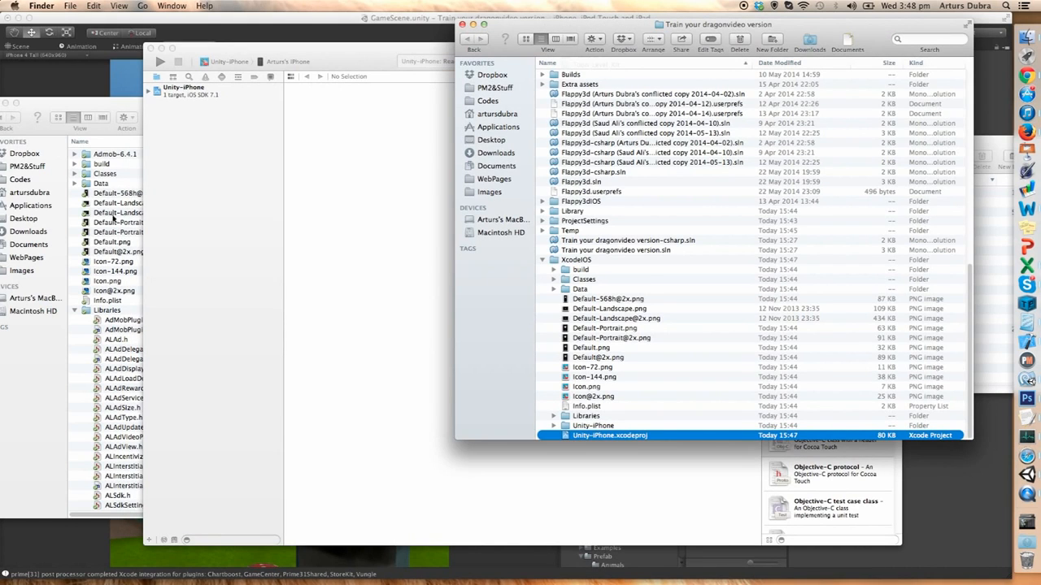
{"action": "left_click", "coordinate": [105, 161]}
{"action": "left_click", "coordinate": [103, 155]}
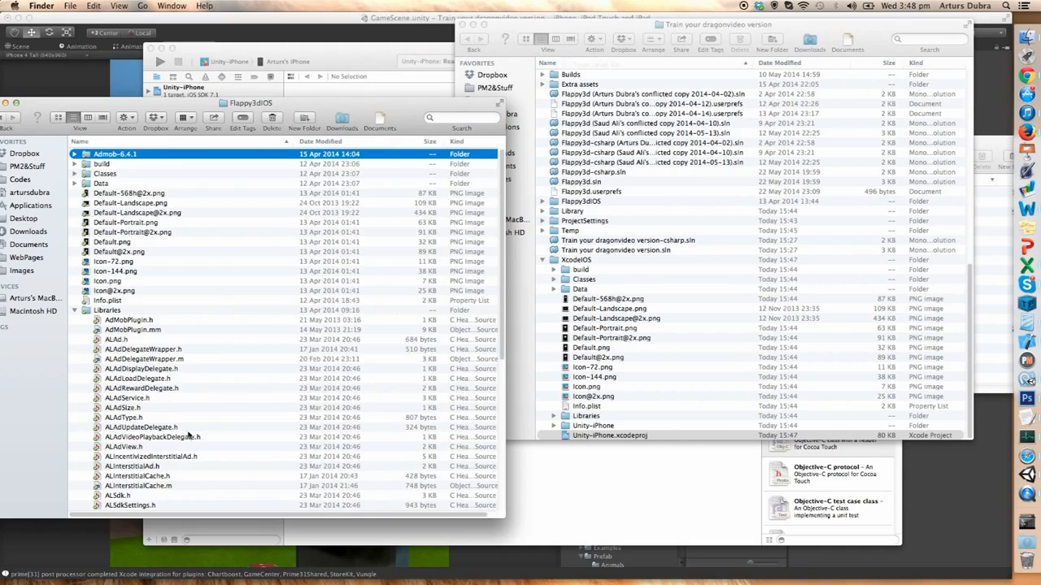
{"action": "scroll", "coordinate": [185, 415], "scroll_direction": "down", "scroll_amount": 5}
{"action": "scroll", "coordinate": [188, 435], "scroll_direction": "up", "scroll_amount": 5}
{"action": "left_click", "coordinate": [122, 165]}
{"action": "left_click", "coordinate": [108, 153]}
{"action": "left_click", "coordinate": [638, 293]}
{"action": "left_click", "coordinate": [565, 260]}
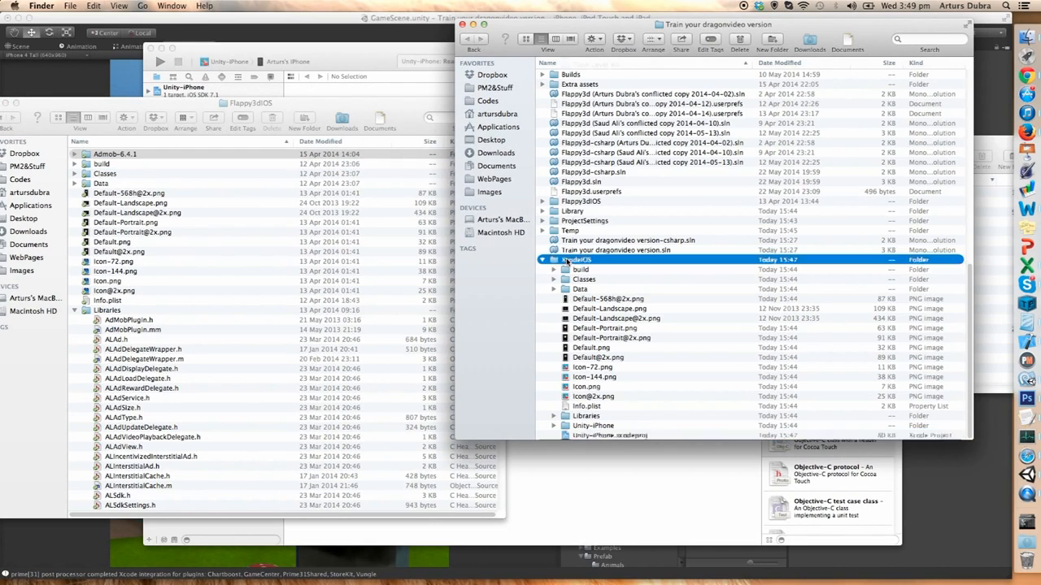
{"action": "double_click", "coordinate": [565, 261]}
{"action": "key", "text": "super+v"}
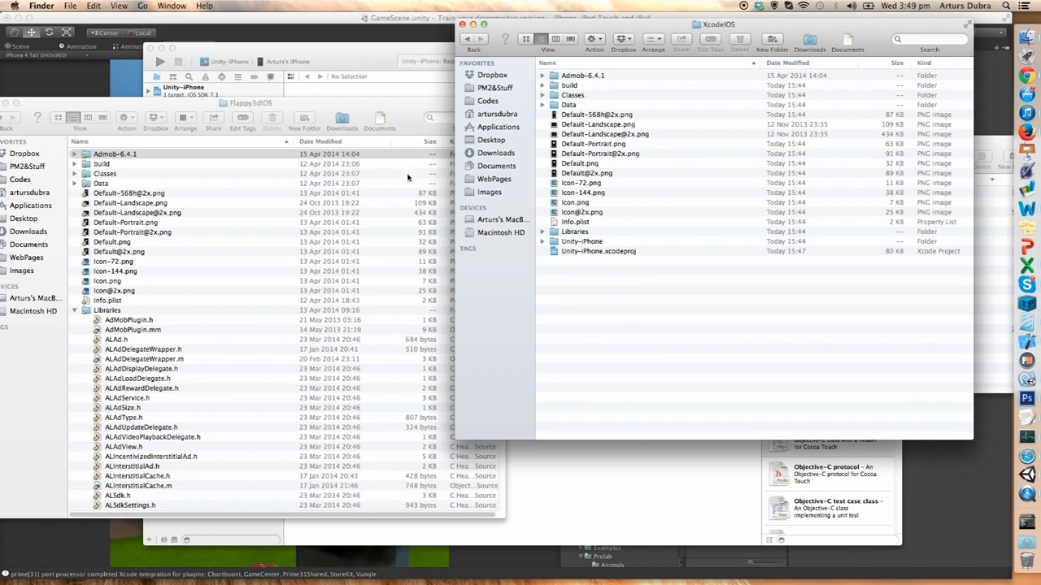
Add the copied Admob-6.4.1 folder to the Unity-iPhone project in Xcode, creating groups and targeting Unity-iPhone.
{"action": "left_click", "coordinate": [364, 64]}
{"action": "left_click", "coordinate": [537, 27]}
{"action": "left_click_drag", "start_coordinate": [538, 27], "coordinate": [635, 65]}
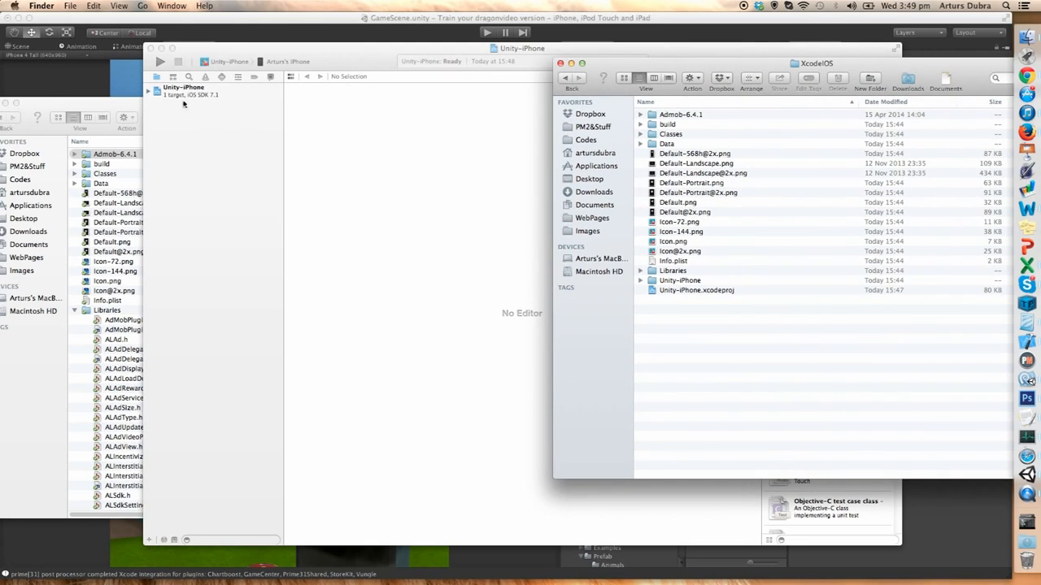
{"action": "left_click", "coordinate": [150, 95]}
{"action": "left_click", "coordinate": [946, 72]}
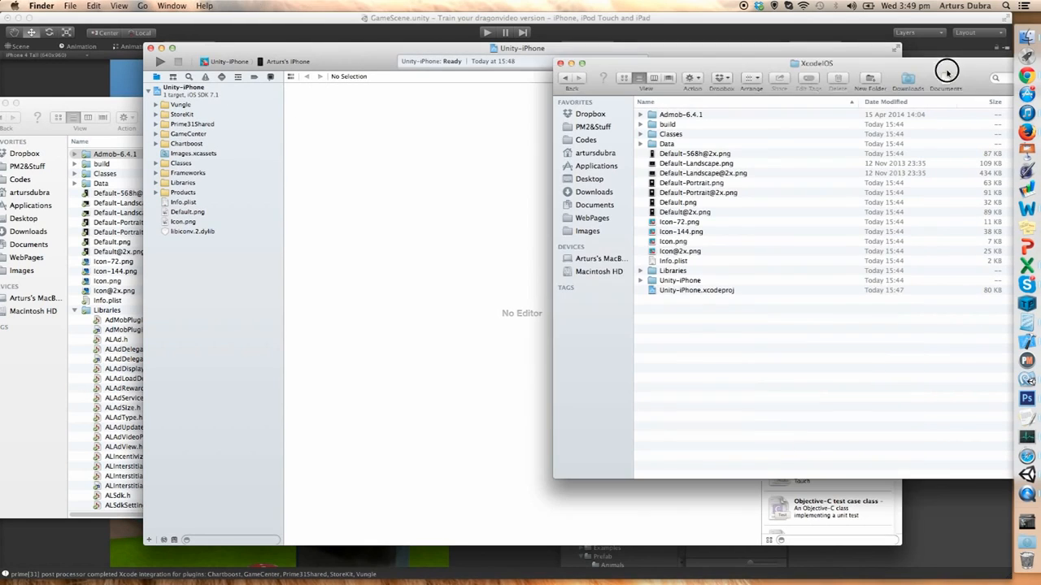
{"action": "left_click", "coordinate": [691, 117]}
{"action": "left_click_drag", "start_coordinate": [675, 119], "coordinate": [192, 96]}
{"action": "left_click", "coordinate": [679, 322]}
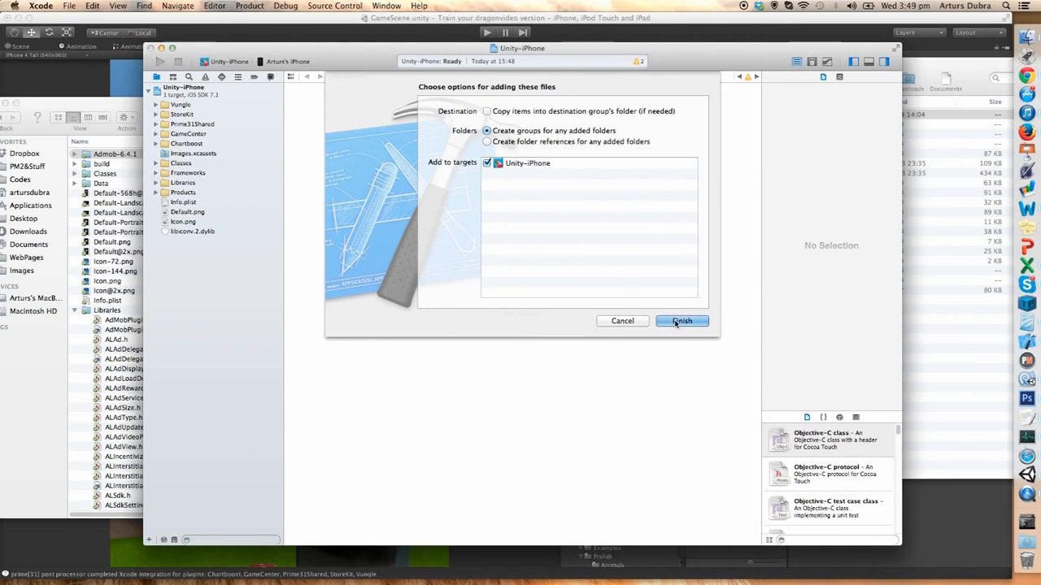
{"action": "left_click", "coordinate": [679, 322]}
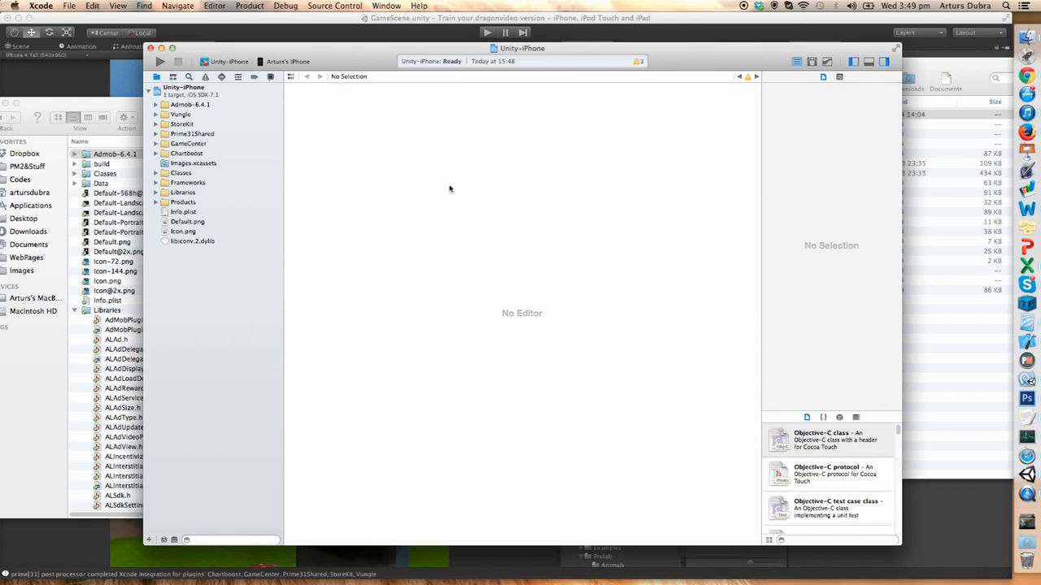
Add MessageUI.framework to the Unity-iPhone target's linked frameworks and libraries.
{"action": "left_click", "coordinate": [193, 90]}
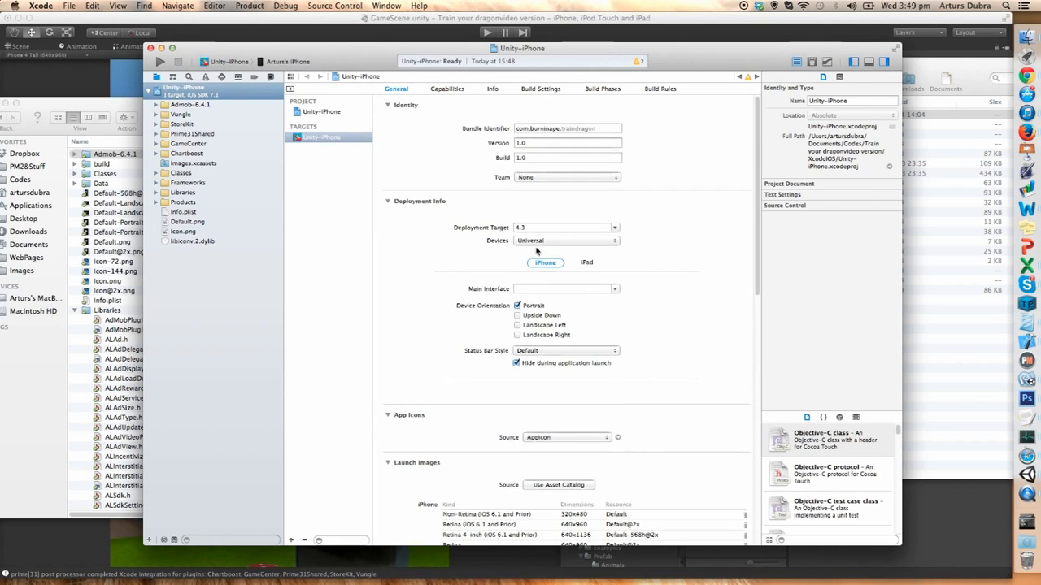
{"action": "scroll", "coordinate": [535, 251], "scroll_direction": "down", "scroll_amount": 15}
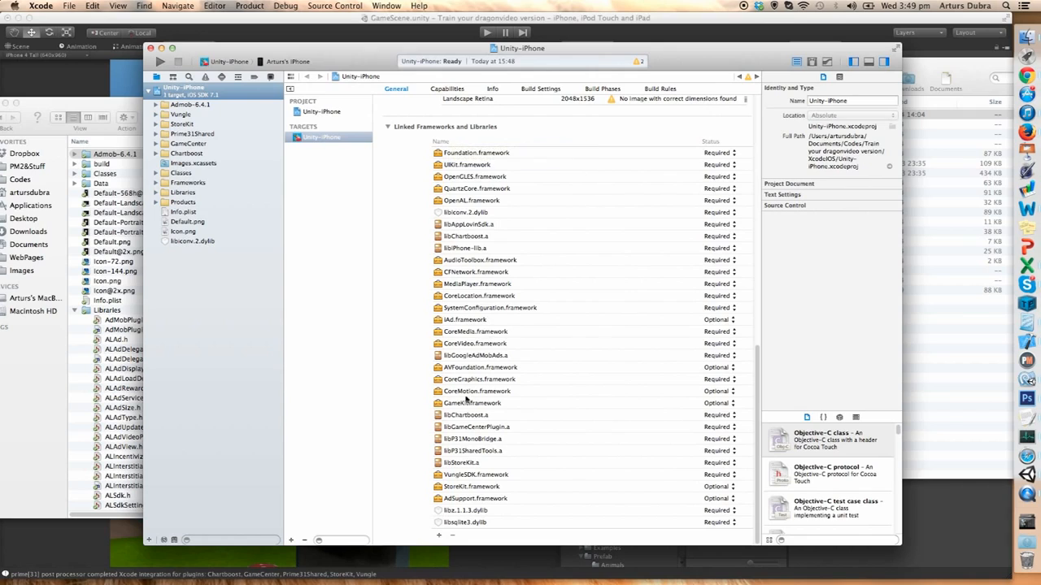
{"action": "left_click", "coordinate": [439, 536]}
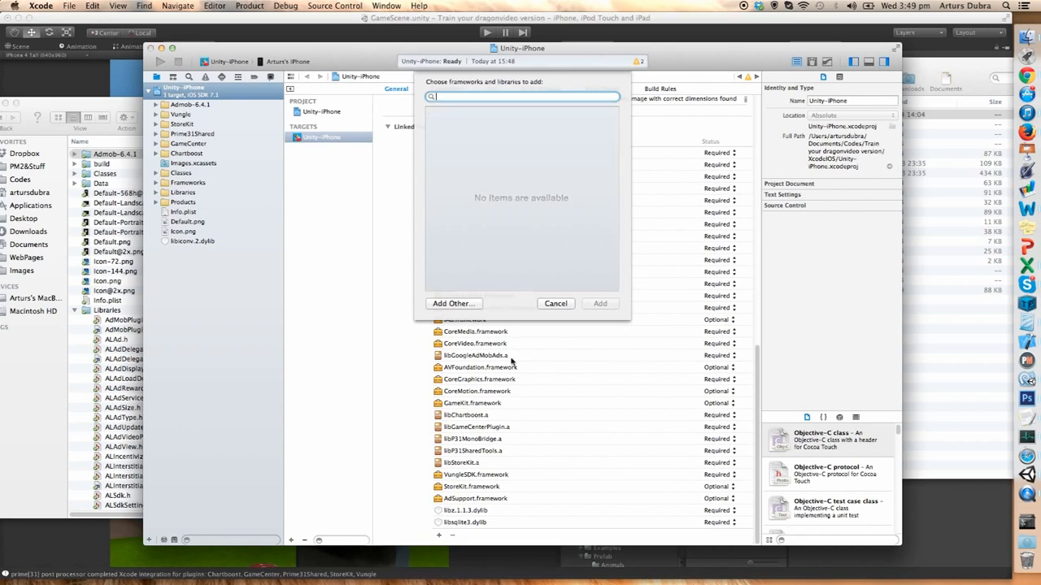
{"action": "type", "text": "mu"}
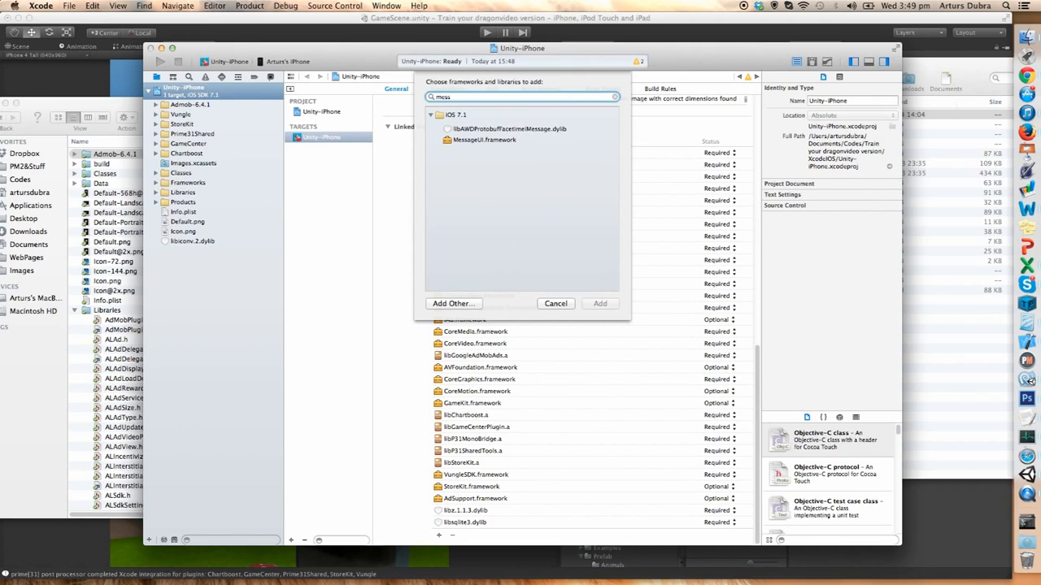
{"action": "left_click", "coordinate": [509, 143]}
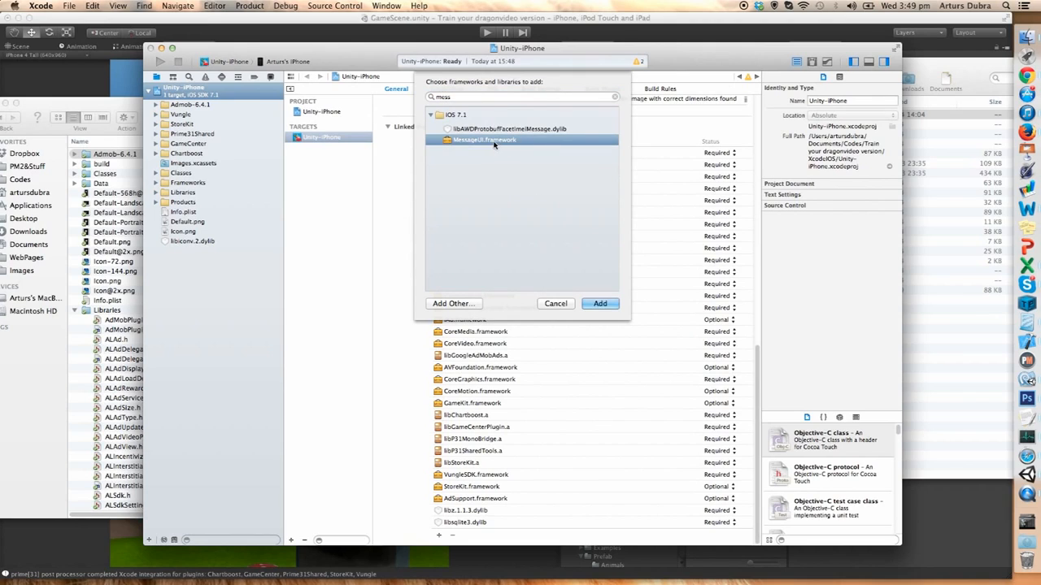
{"action": "left_click", "coordinate": [600, 303]}
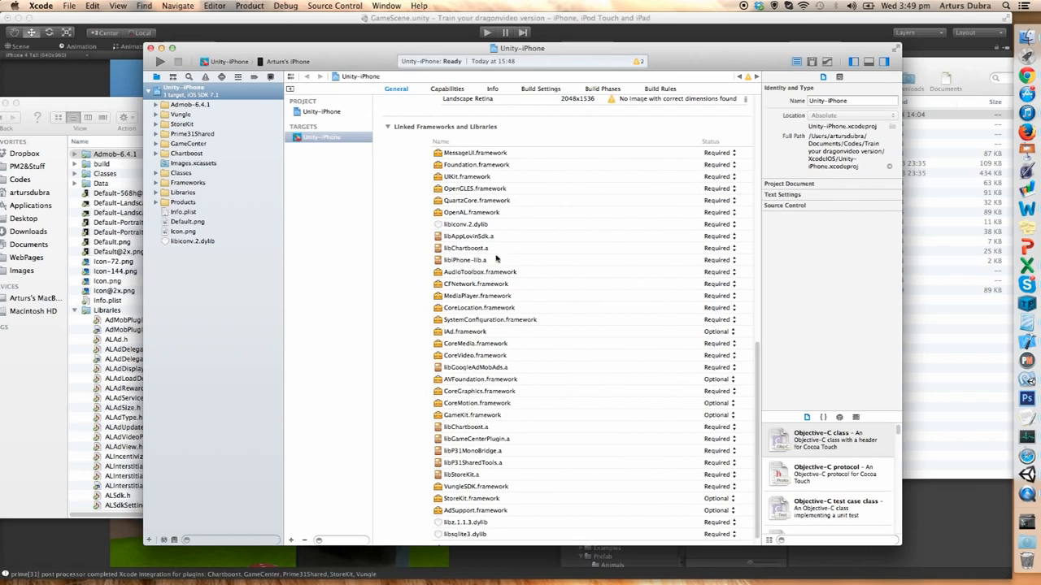
Filter the project files by "app", move libAppLovinSdk.a, ALAdDelegateWrapper.m and AppLovinUnity.mm to the Trash, and clear the filter.
{"action": "left_click", "coordinate": [220, 541]}
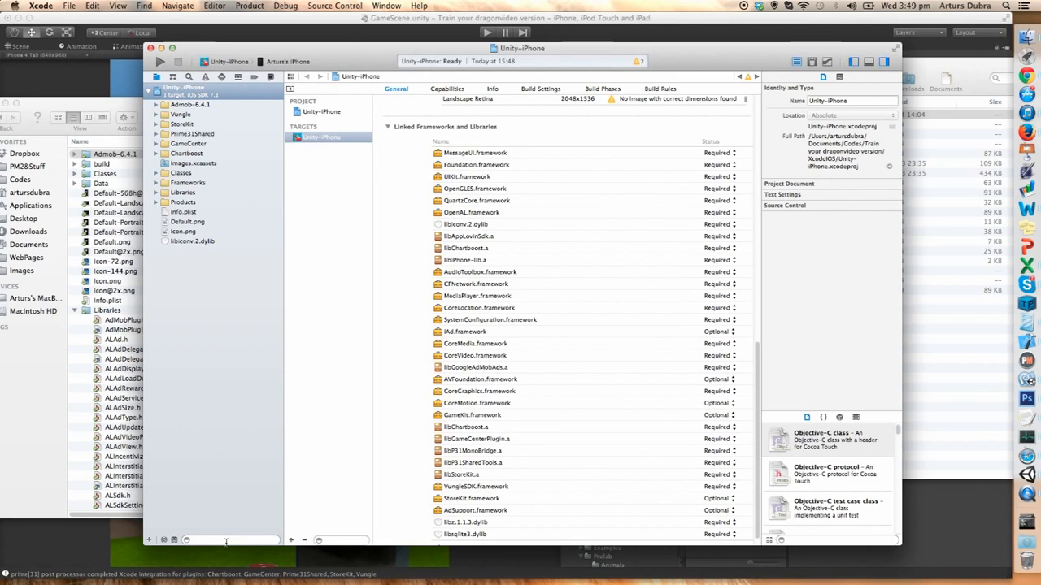
{"action": "type", "text": "app"}
{"action": "left_click", "coordinate": [199, 173]}
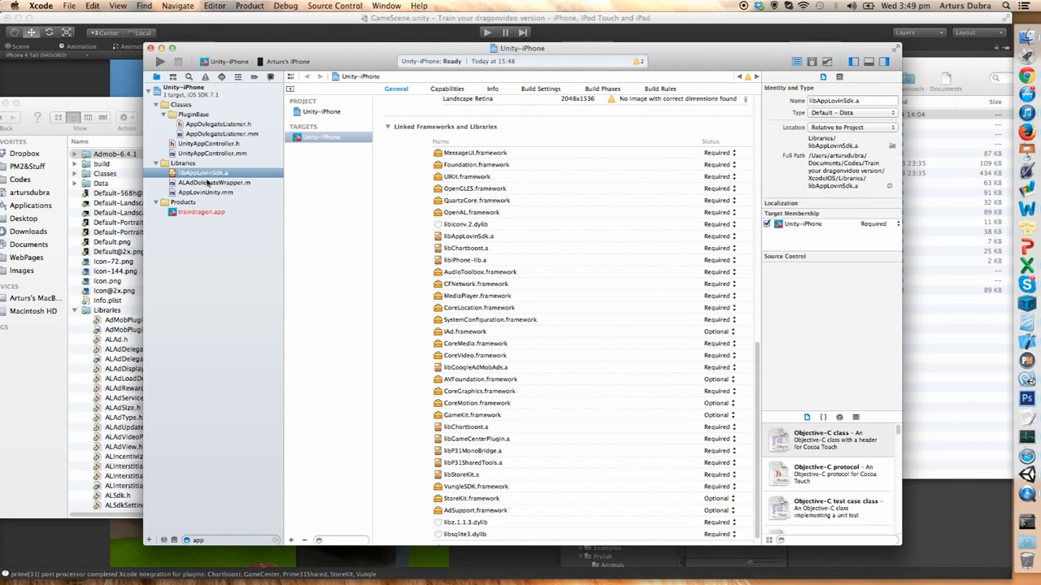
{"action": "left_click", "coordinate": [212, 182], "text": "shift"}
{"action": "left_click", "coordinate": [215, 193], "text": "shift"}
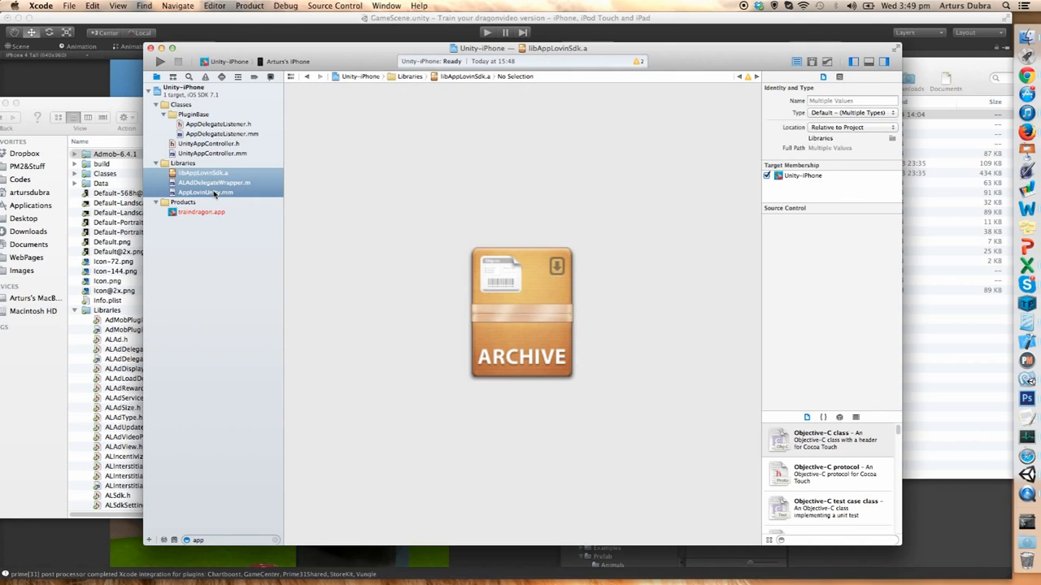
{"action": "right_click", "coordinate": [214, 192]}
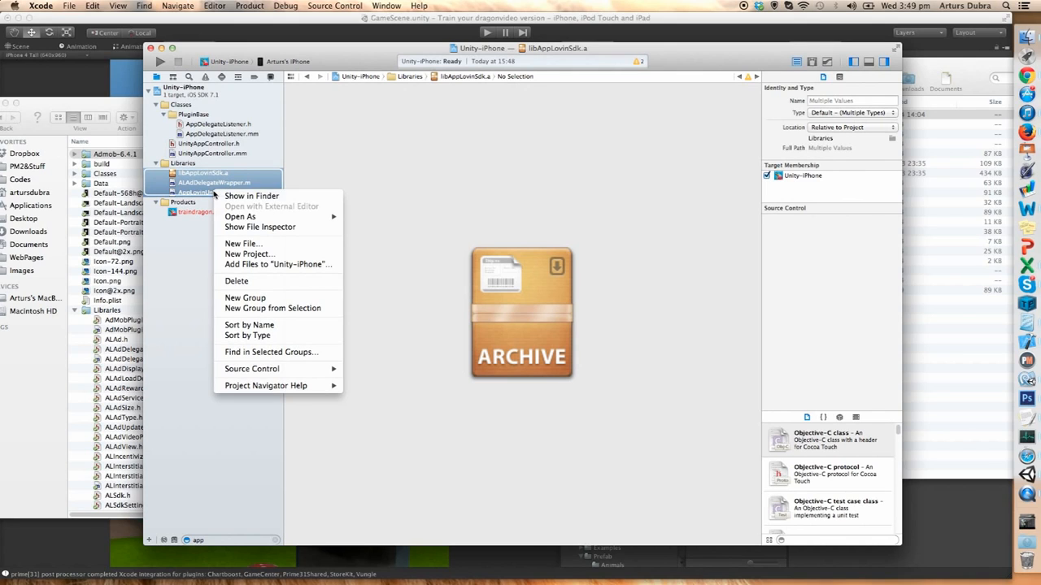
{"action": "left_click", "coordinate": [253, 282]}
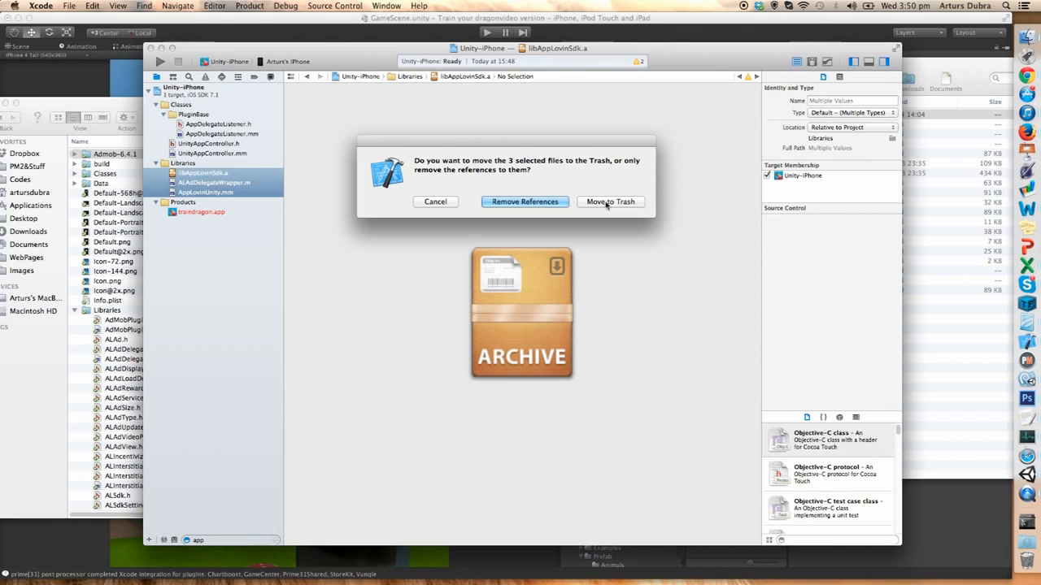
{"action": "left_click", "coordinate": [610, 202]}
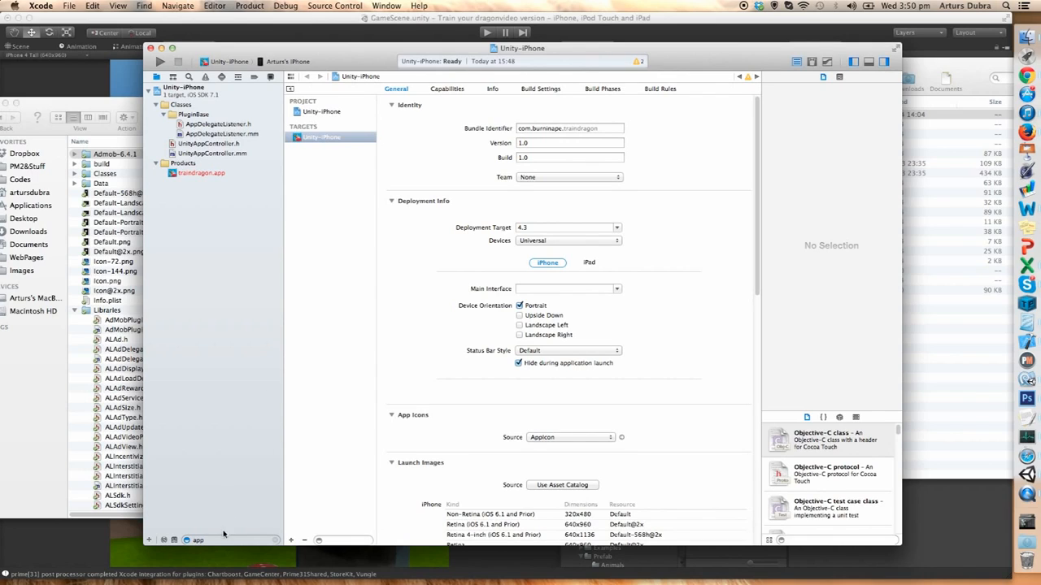
{"action": "left_click", "coordinate": [273, 539]}
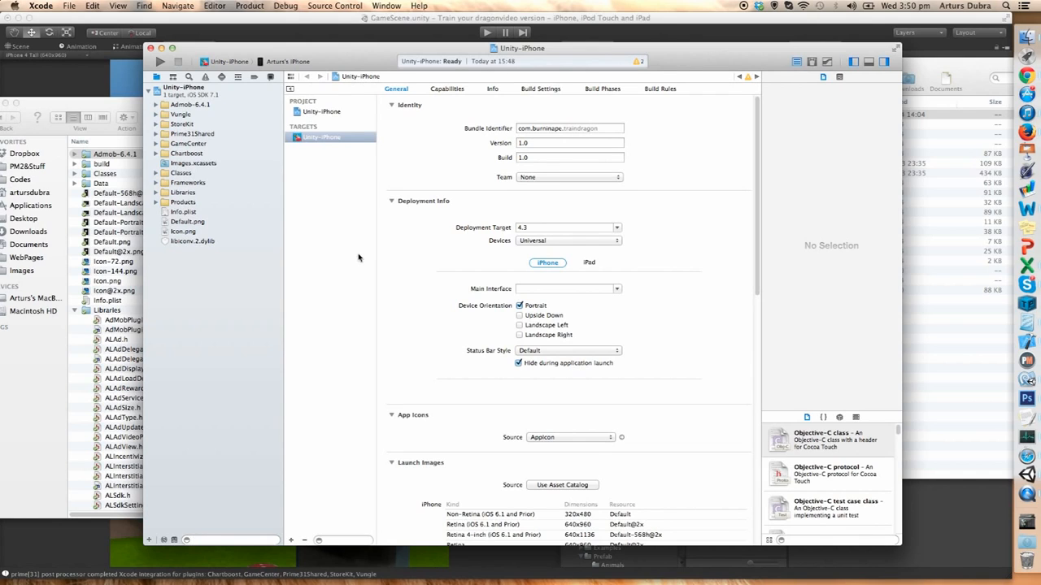
Remove the -all_load flag from the Unity-iPhone target's Other Linker Flags and build and run the project.
{"action": "left_click", "coordinate": [552, 90]}
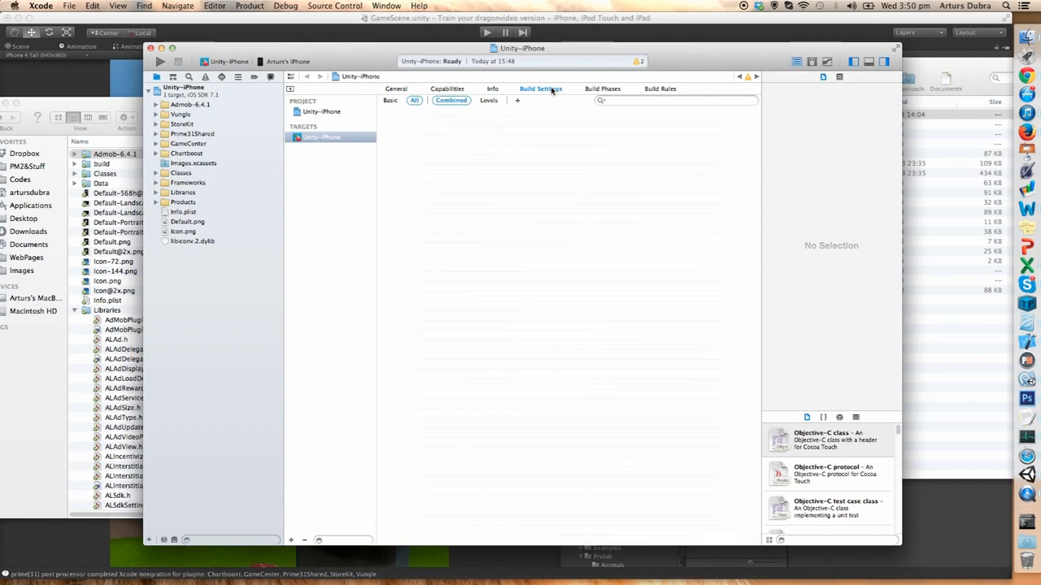
{"action": "scroll", "coordinate": [565, 243], "scroll_direction": "down", "scroll_amount": 5}
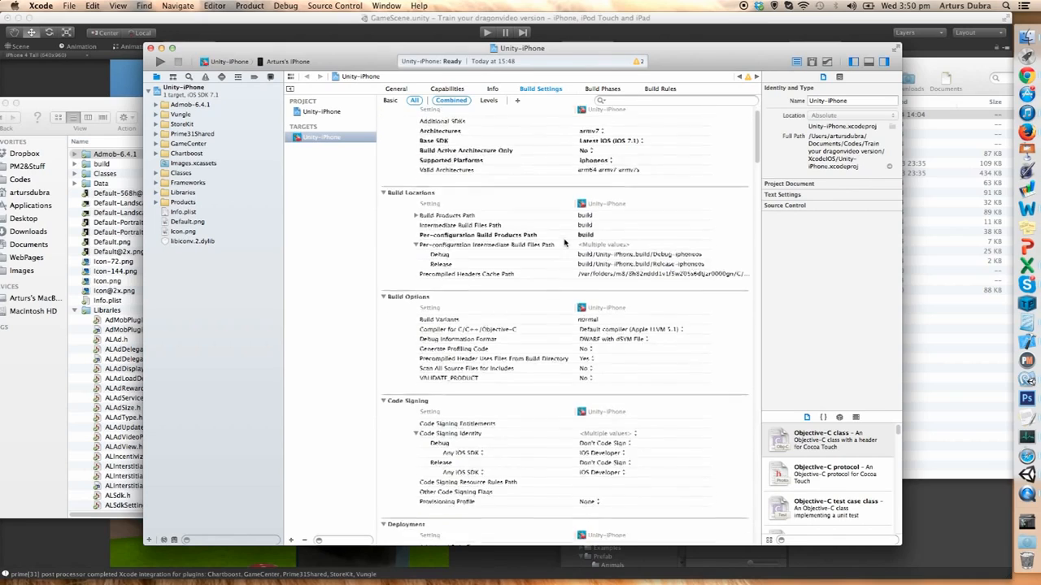
{"action": "scroll", "coordinate": [565, 243], "scroll_direction": "down", "scroll_amount": 8}
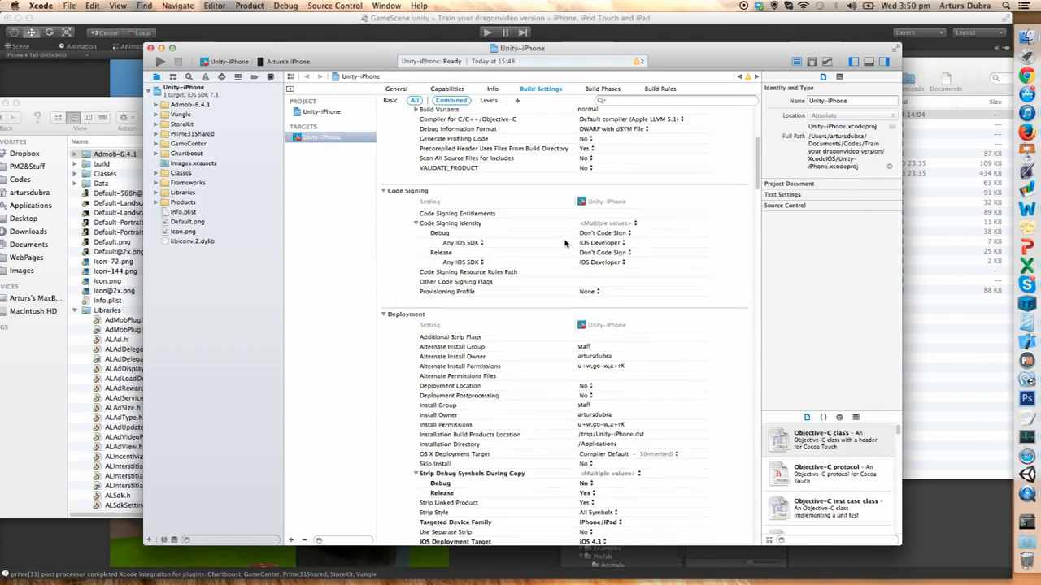
{"action": "scroll", "coordinate": [565, 243], "scroll_direction": "down", "scroll_amount": 6}
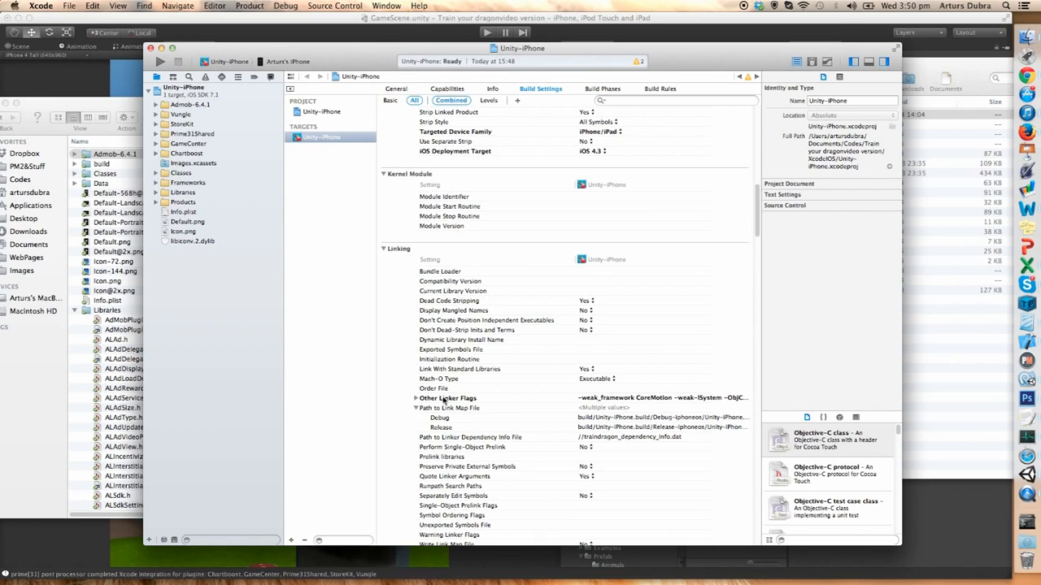
{"action": "double_click", "coordinate": [605, 399]}
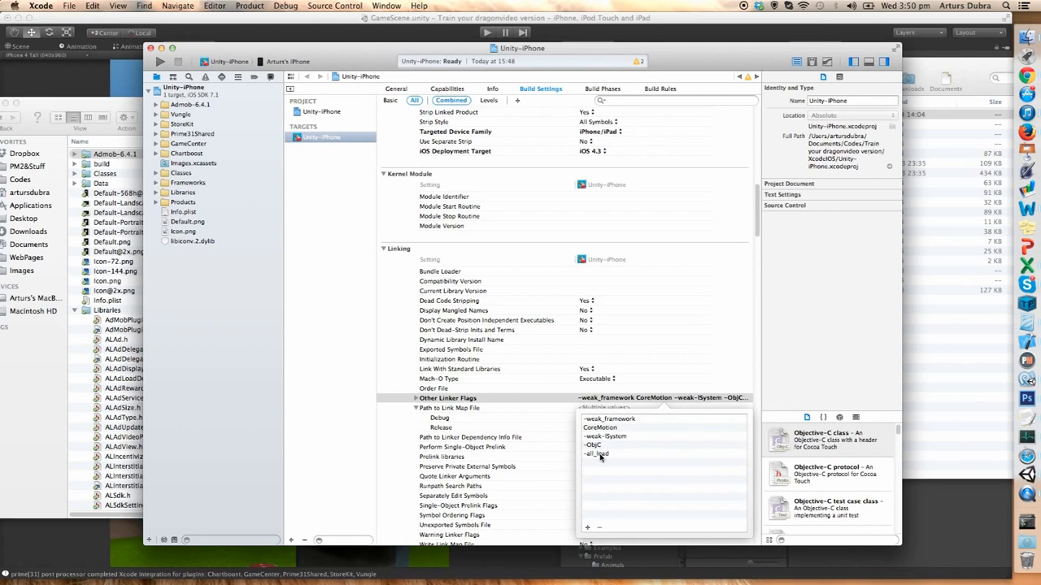
{"action": "left_click", "coordinate": [600, 454]}
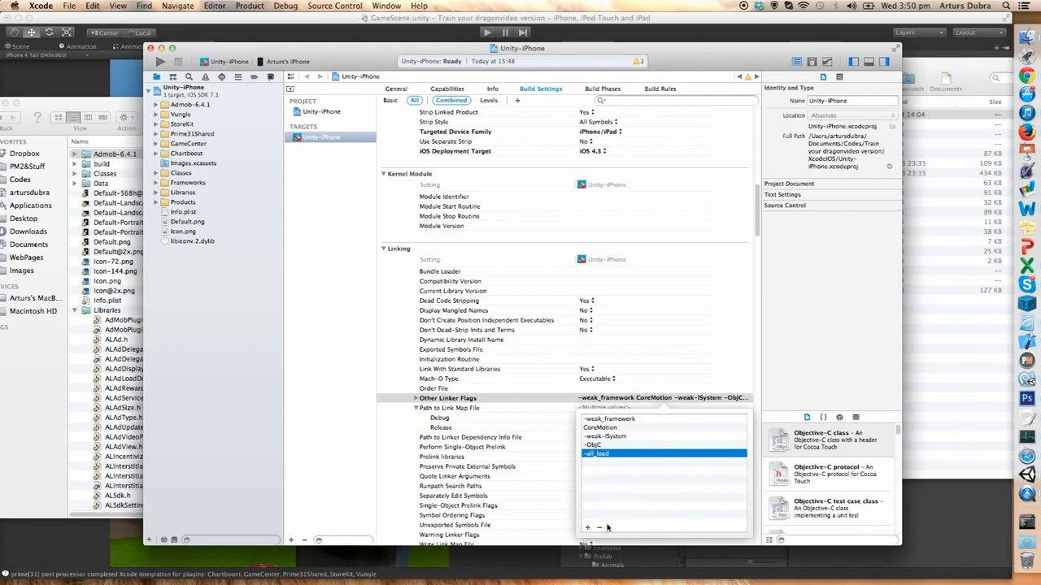
{"action": "left_click", "coordinate": [599, 527]}
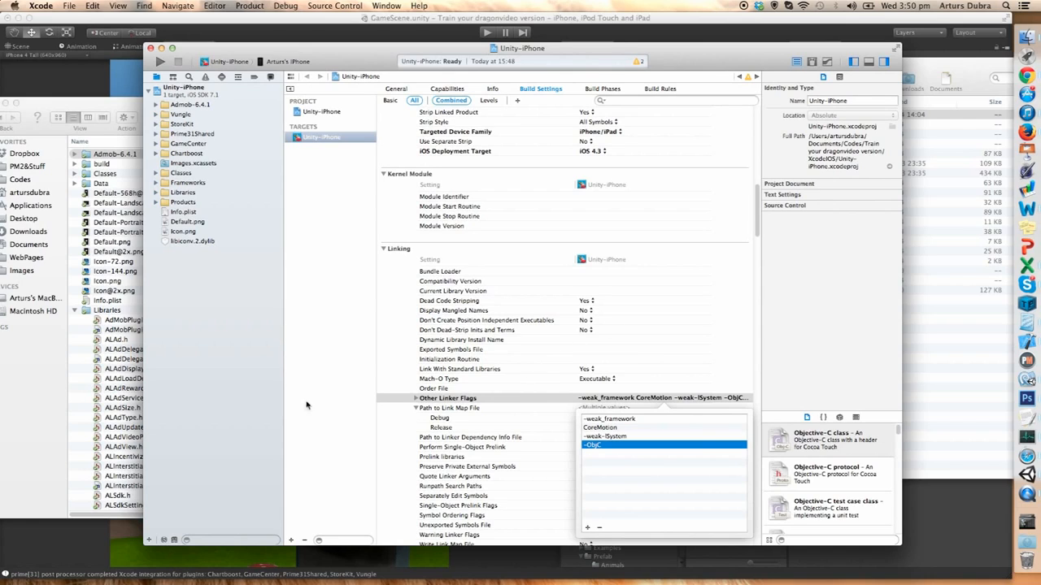
{"action": "left_click", "coordinate": [325, 395]}
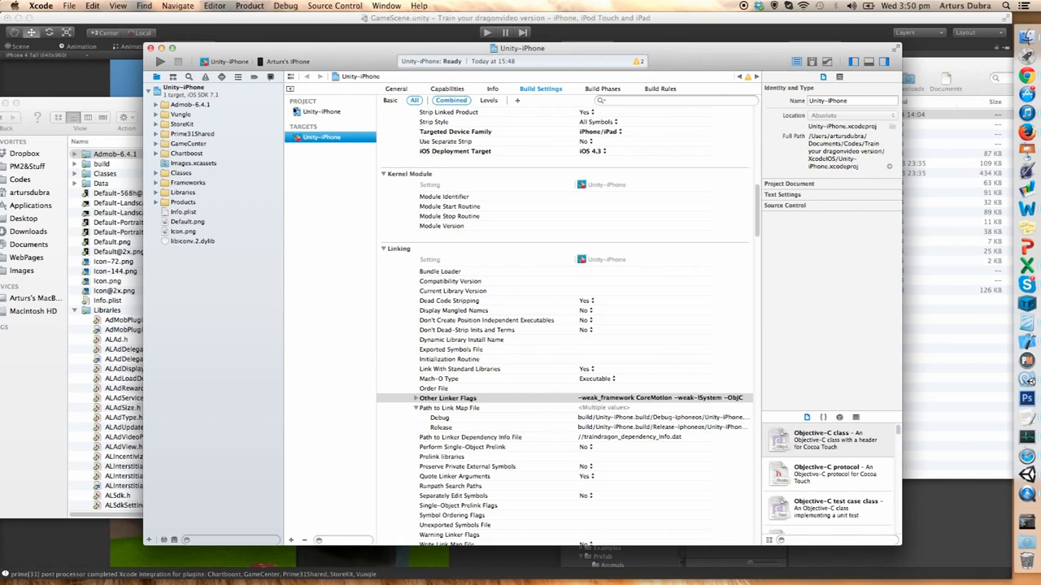
{"action": "left_click", "coordinate": [160, 62]}
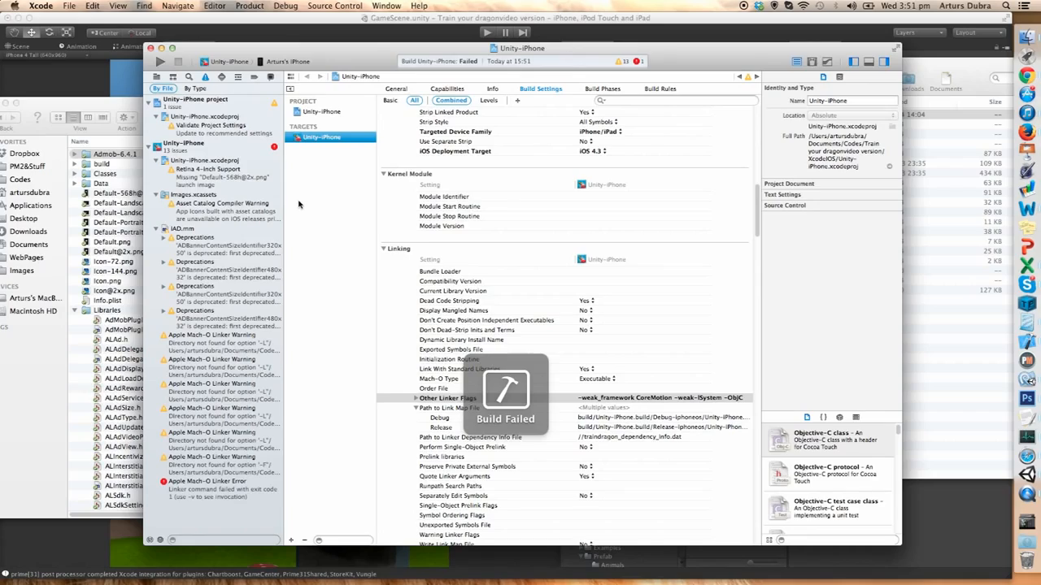
Open the build log for the Apple Mach-O Linker Error and highlight the missing library name in the linker output.
{"action": "left_click", "coordinate": [213, 487]}
{"action": "scroll", "coordinate": [392, 322], "scroll_direction": "down", "scroll_amount": 5}
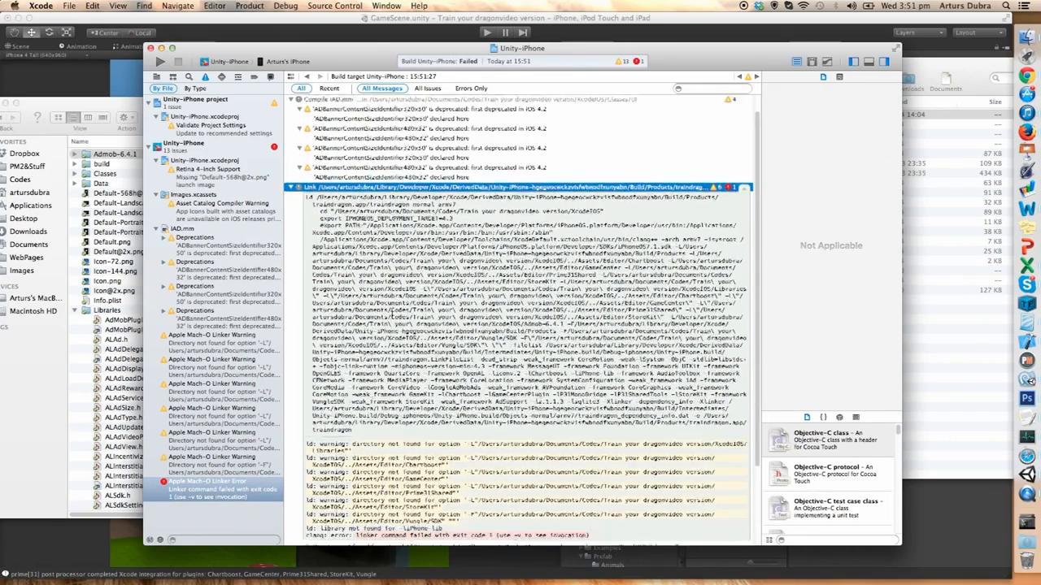
{"action": "left_click_drag", "start_coordinate": [400, 431], "coordinate": [448, 431]}
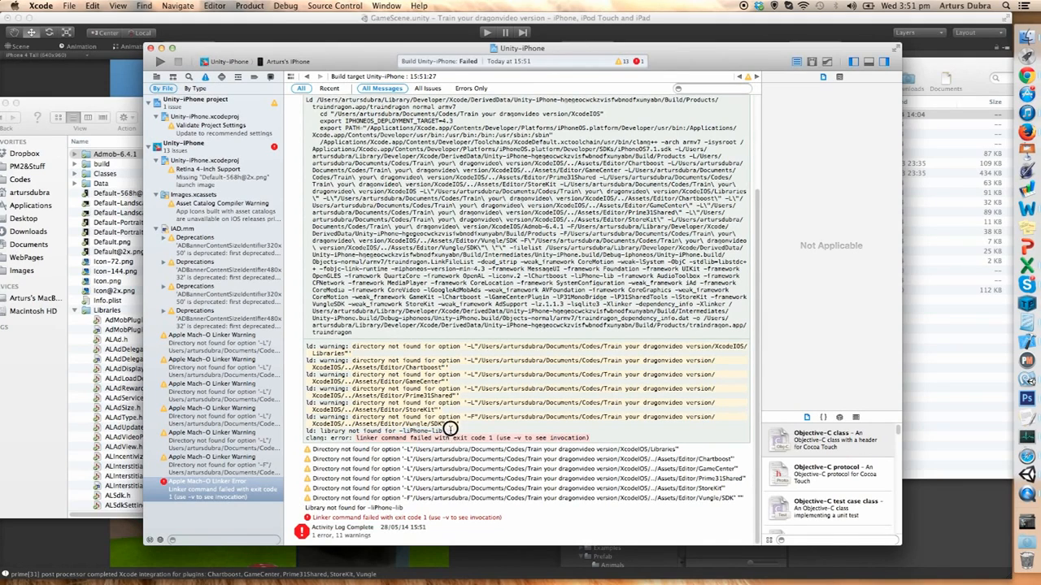
{"action": "triple_click", "coordinate": [448, 430]}
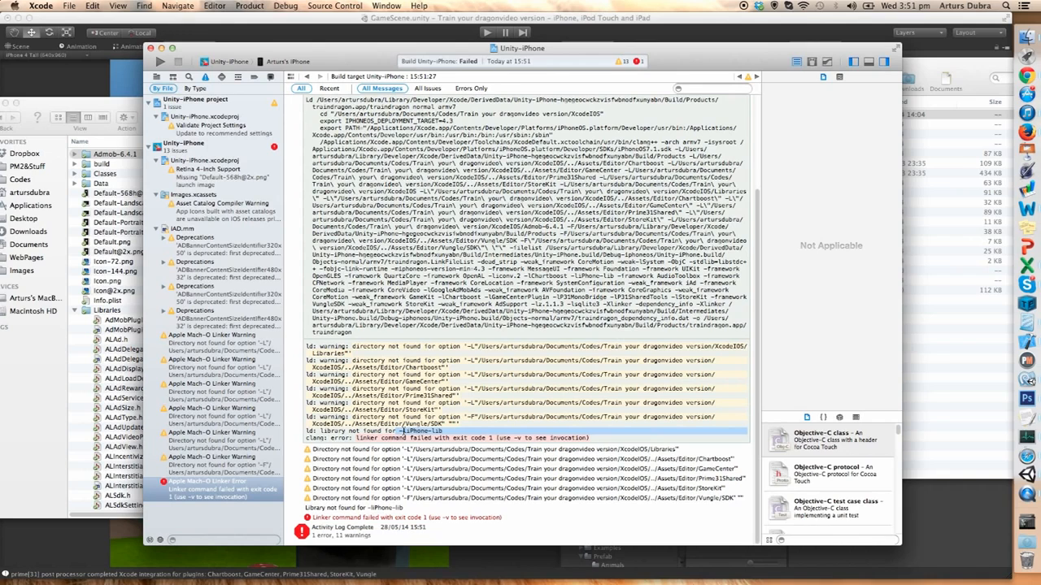
Remove libiPhone-lib.a from the Unity-iPhone target's linked frameworks and libraries.
{"action": "left_click", "coordinate": [156, 76]}
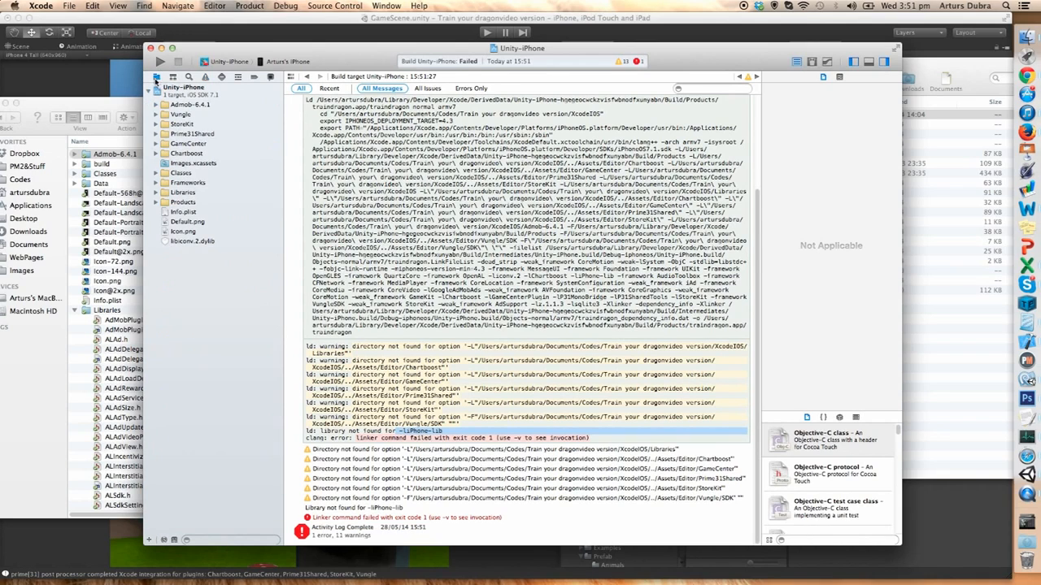
{"action": "left_click", "coordinate": [183, 91]}
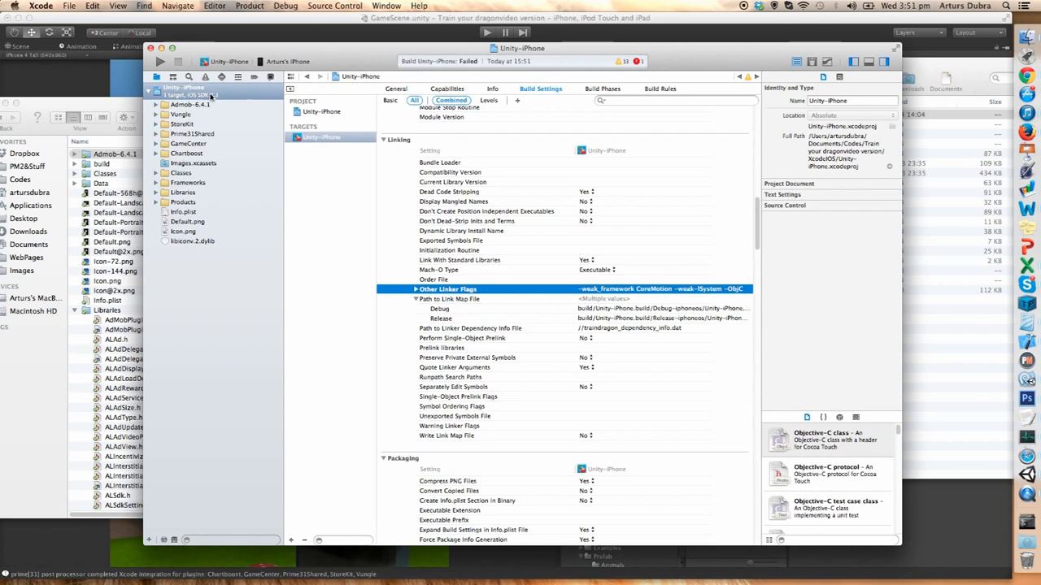
{"action": "left_click", "coordinate": [396, 90]}
{"action": "scroll", "coordinate": [431, 147], "scroll_direction": "down", "scroll_amount": 15}
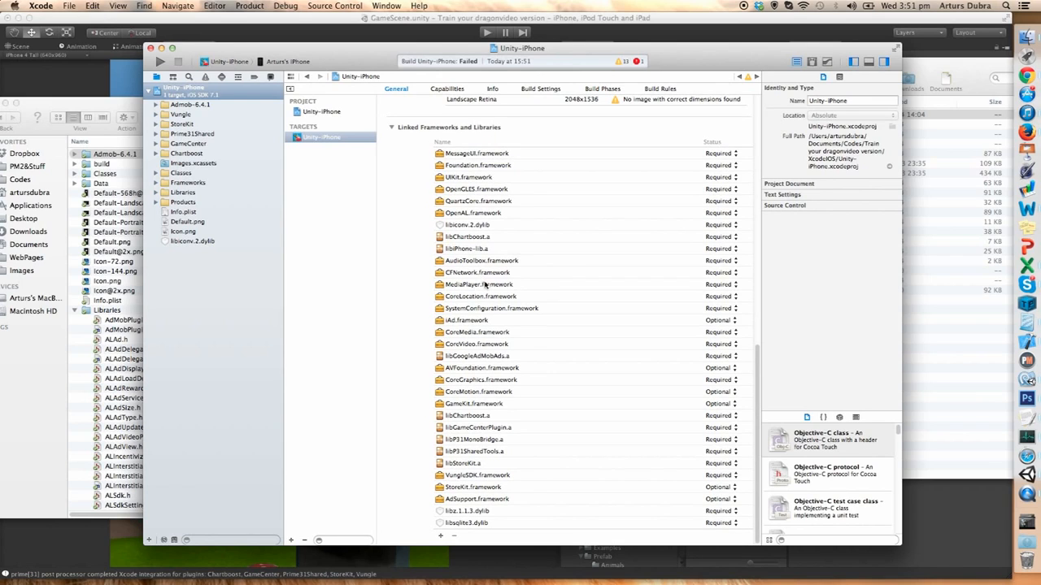
{"action": "left_click", "coordinate": [467, 249]}
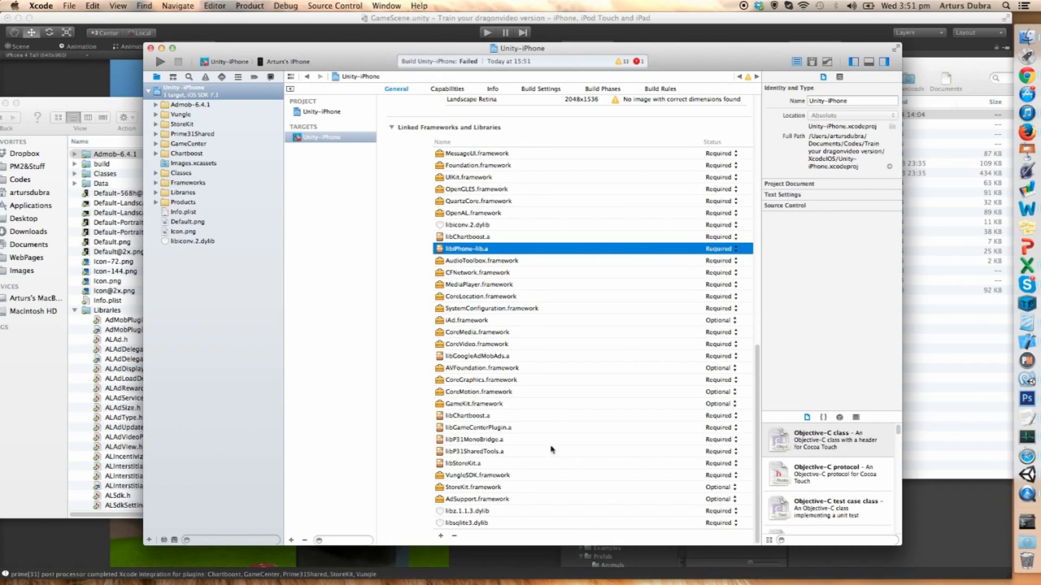
{"action": "left_click", "coordinate": [456, 538]}
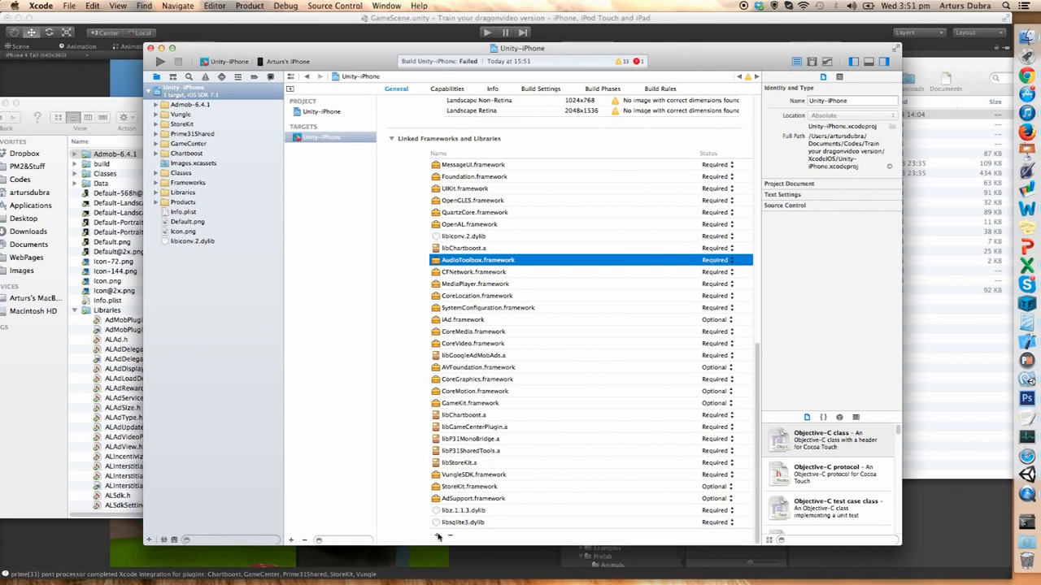
Add libiPhone-lib.a from the Libraries folder inside XcodeIOS to the target's linked frameworks and libraries, and build and run the project.
{"action": "left_click", "coordinate": [437, 538]}
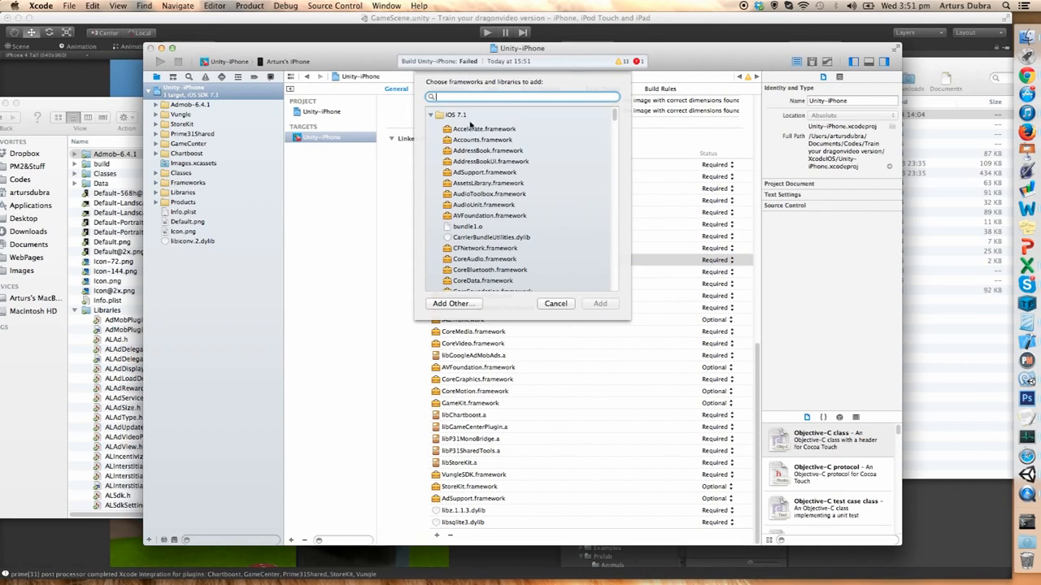
{"action": "left_click", "coordinate": [461, 303]}
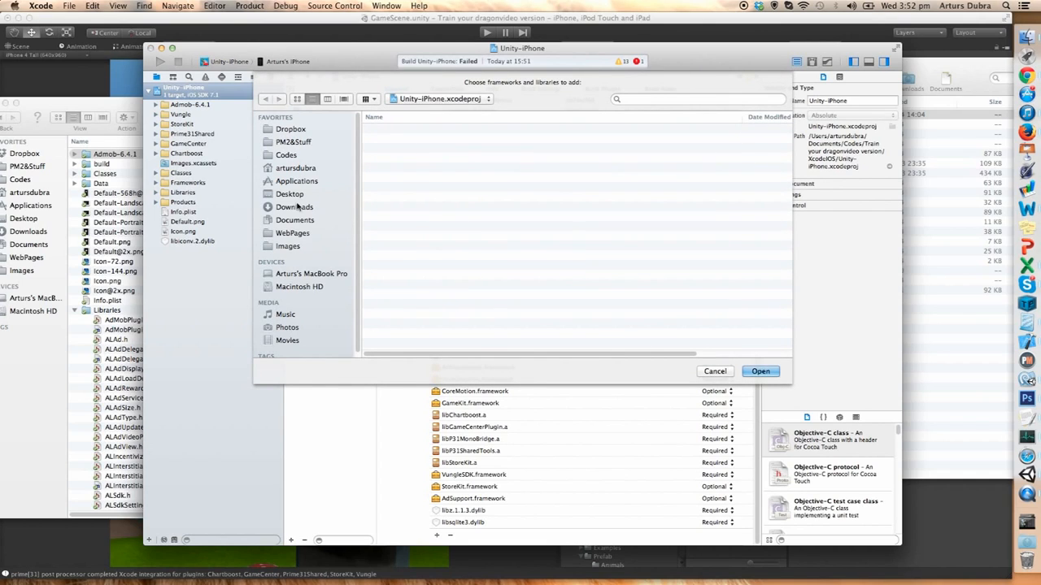
{"action": "left_click", "coordinate": [305, 156]}
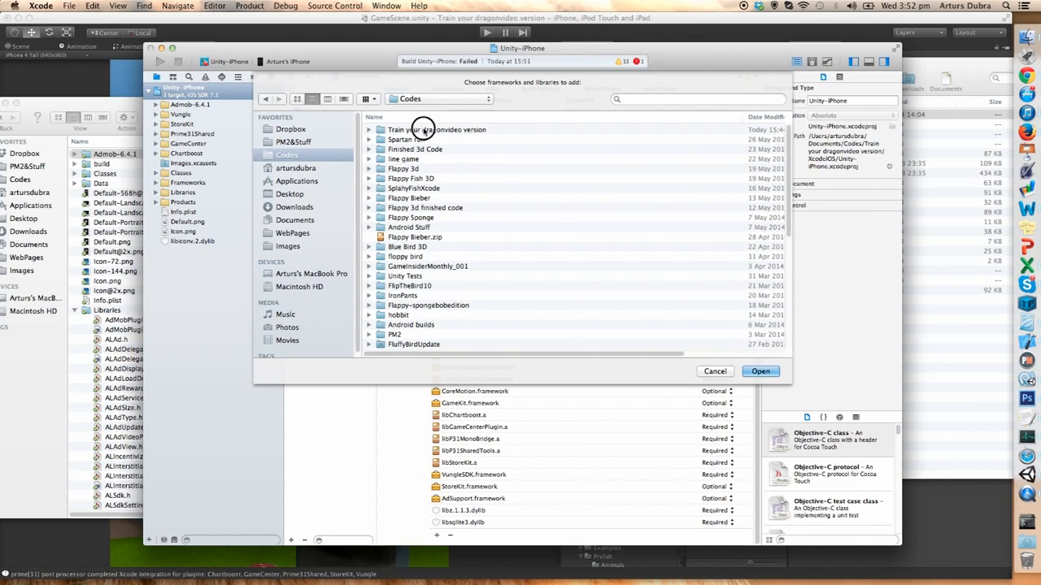
{"action": "double_click", "coordinate": [427, 131]}
{"action": "double_click", "coordinate": [403, 130]}
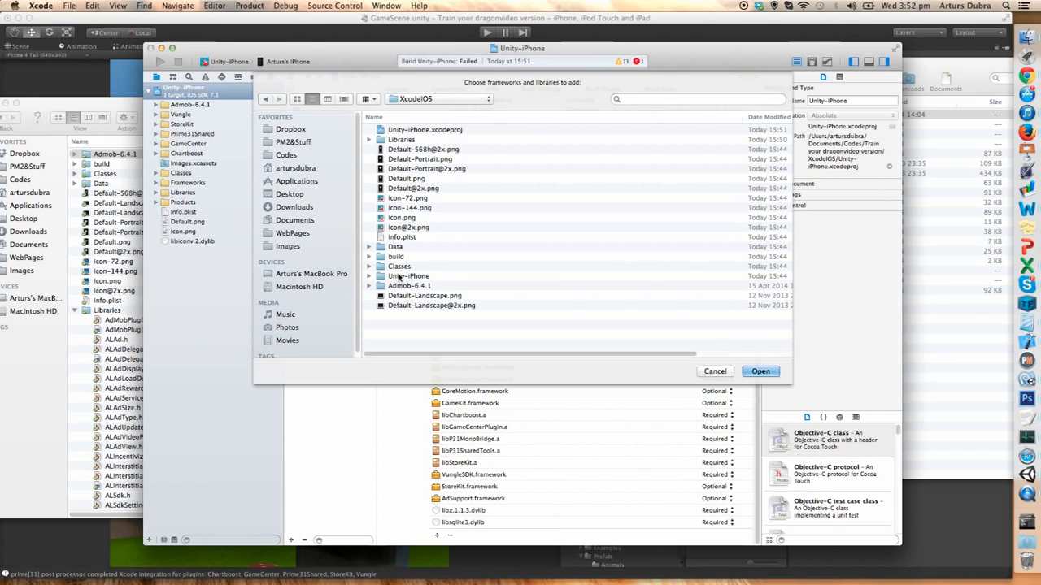
{"action": "left_click", "coordinate": [369, 276]}
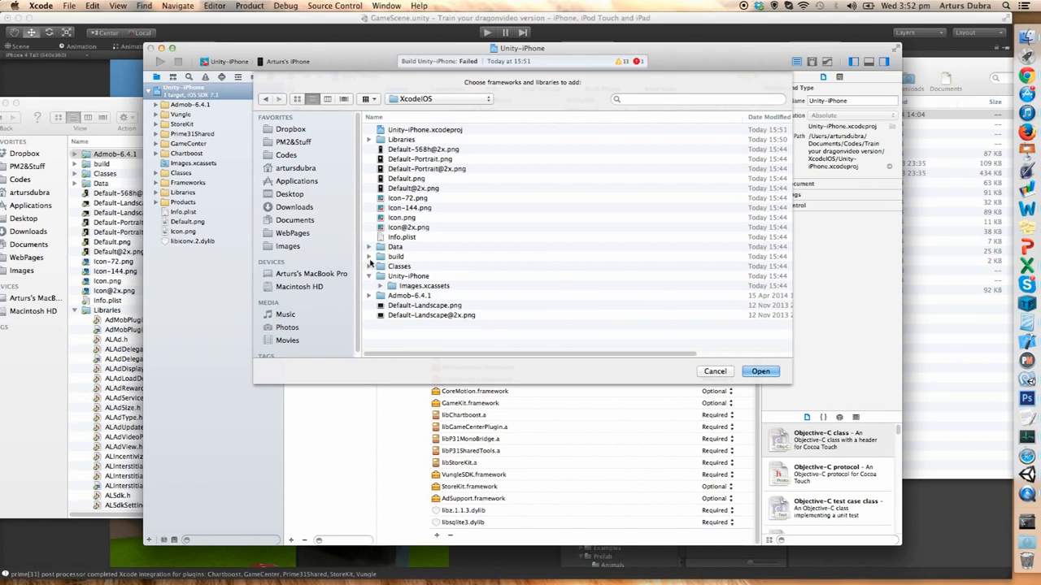
{"action": "left_click", "coordinate": [368, 139]}
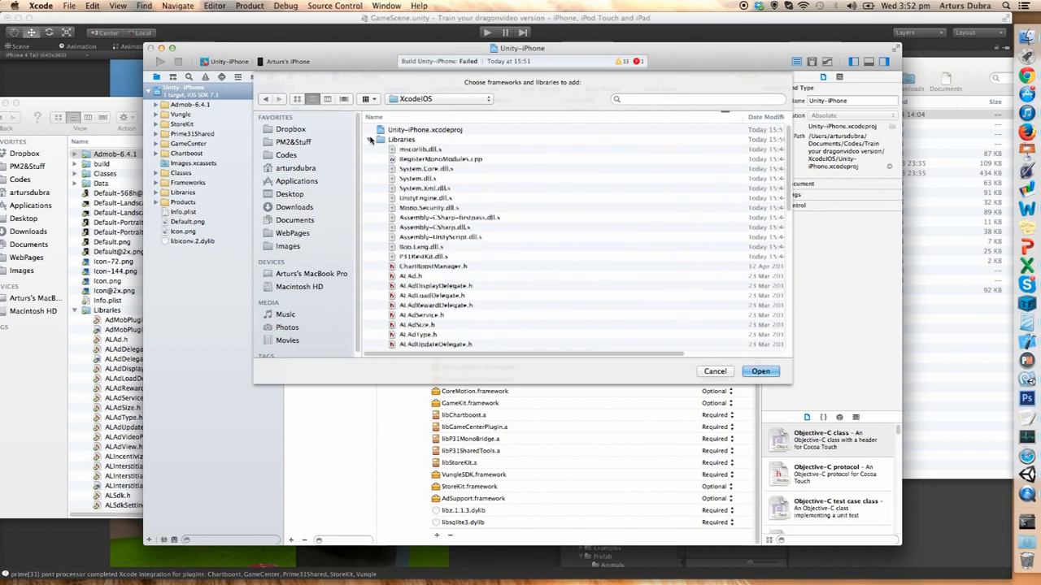
{"action": "left_click", "coordinate": [392, 140]}
{"action": "scroll", "coordinate": [427, 188], "scroll_direction": "down", "scroll_amount": 5}
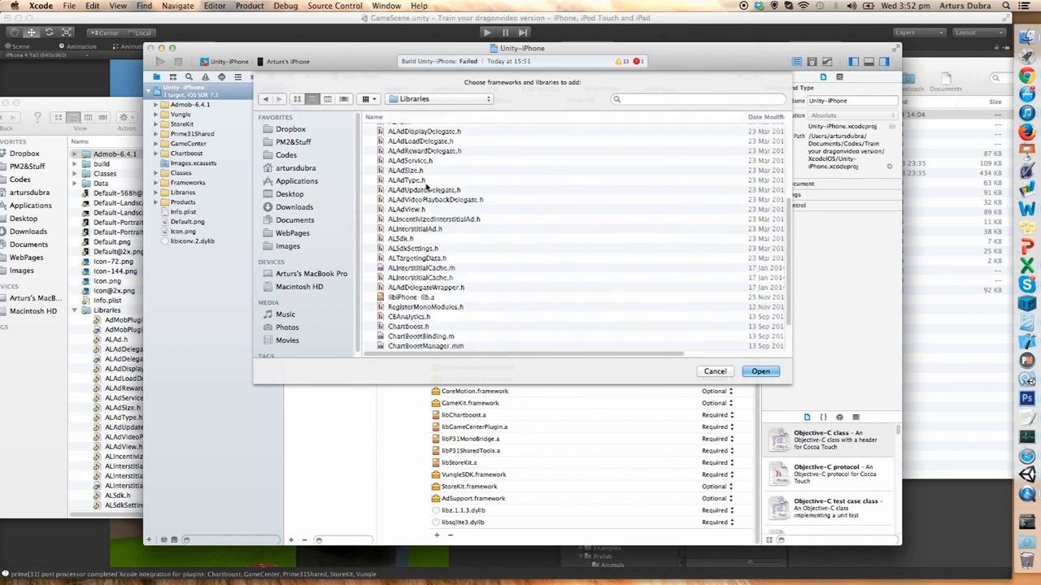
{"action": "left_click", "coordinate": [427, 257]}
{"action": "left_click", "coordinate": [760, 371]}
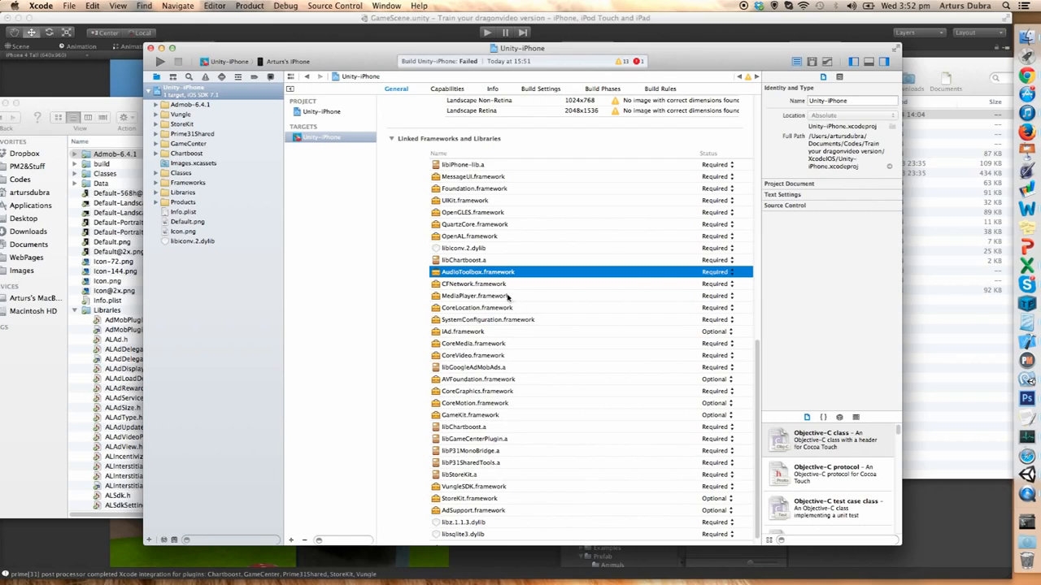
{"action": "left_click", "coordinate": [160, 62]}
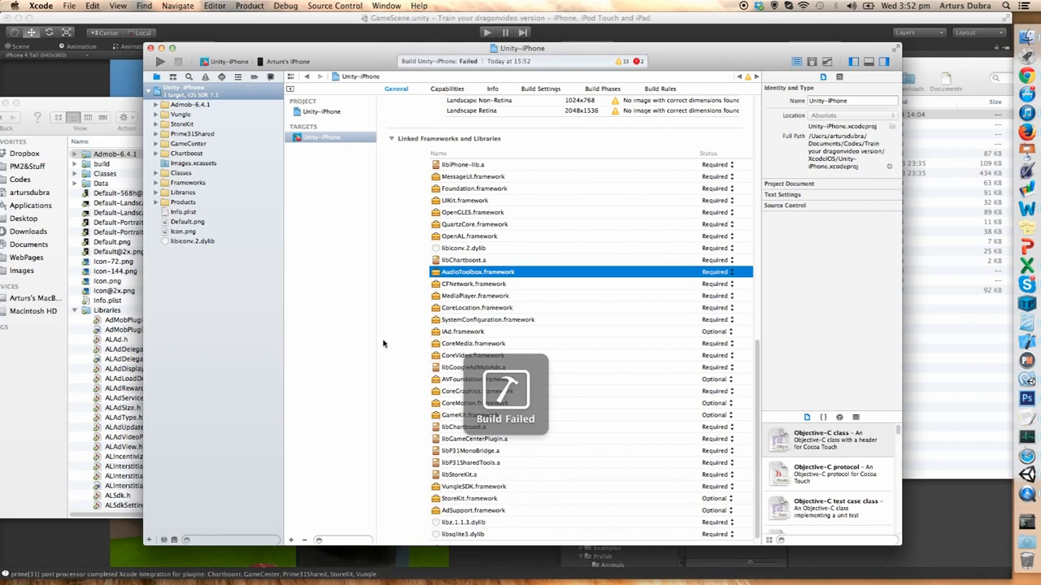
Open the build log for the CBAnalytics linker error and highlight the undefined symbol lines.
{"action": "left_click", "coordinate": [206, 76]}
{"action": "left_click", "coordinate": [213, 487]}
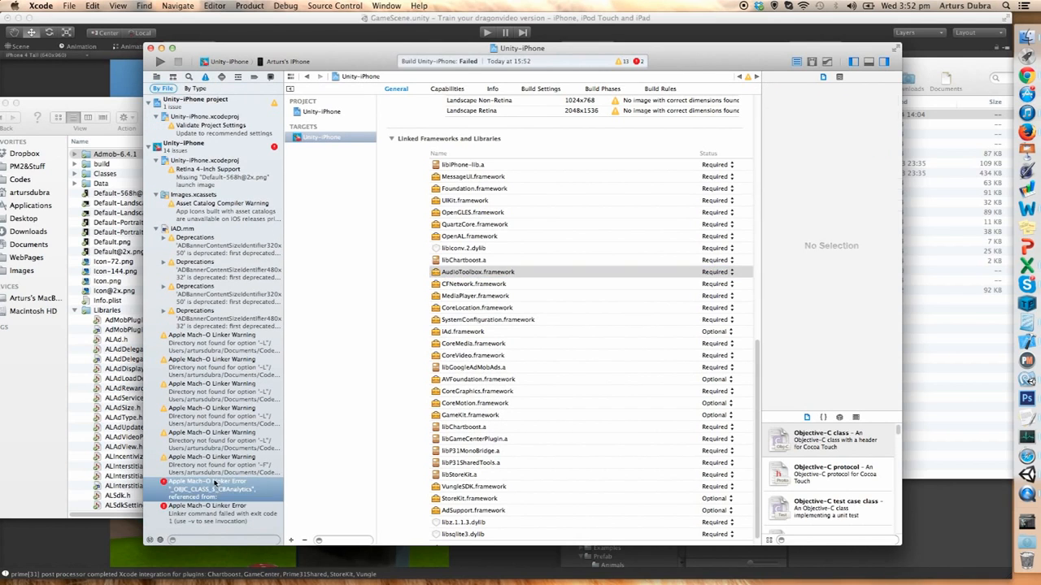
{"action": "left_click", "coordinate": [408, 275]}
{"action": "scroll", "coordinate": [408, 275], "scroll_direction": "down", "scroll_amount": 4}
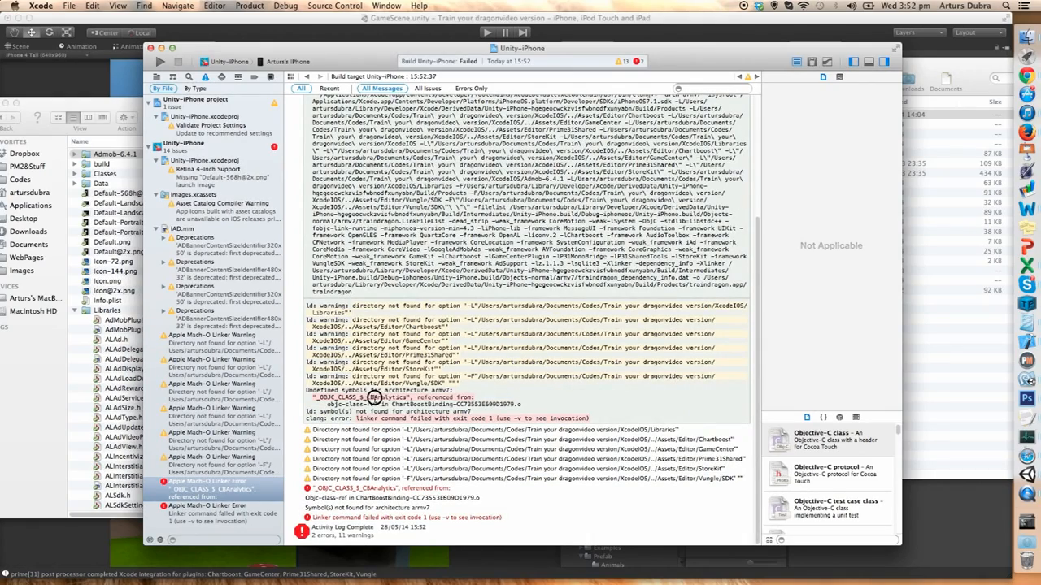
{"action": "left_click_drag", "start_coordinate": [374, 398], "coordinate": [518, 420]}
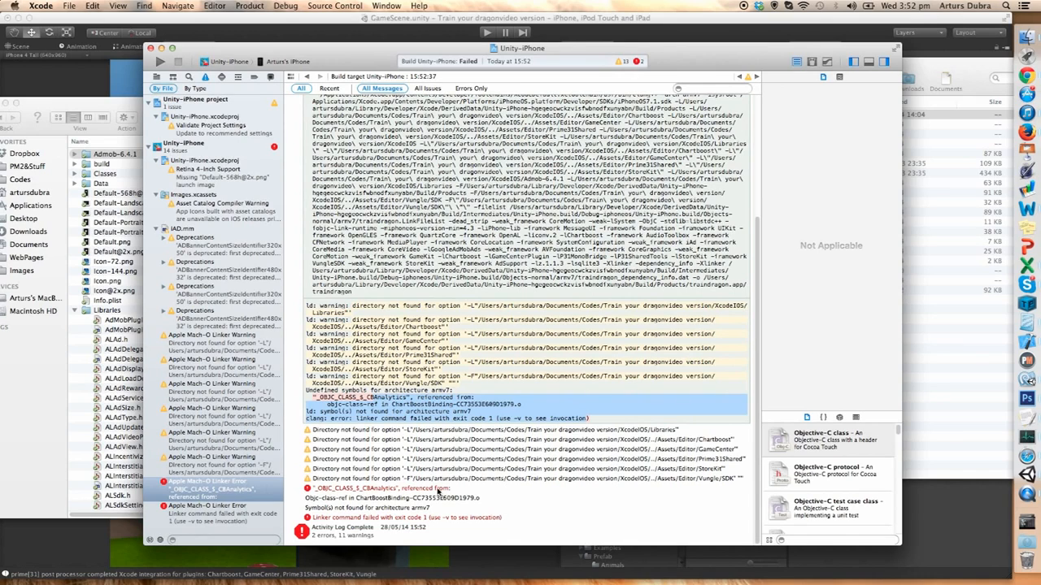
Filter the project files by "char", delete libChartboost.a, ChartBoostBinding.m and ChartBoostManager.mm from the Libraries group, and build and run the project.
{"action": "left_click", "coordinate": [157, 77]}
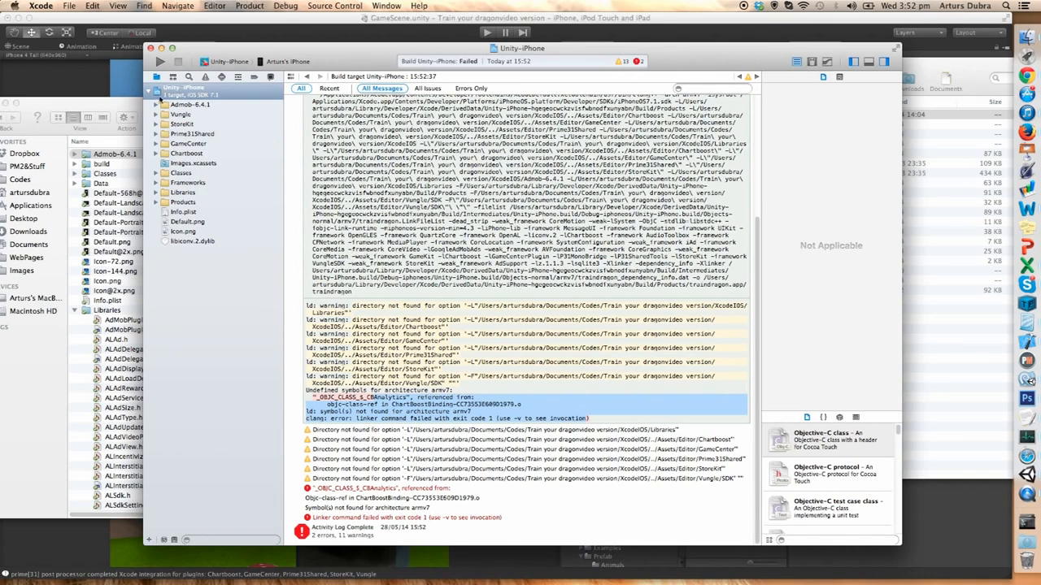
{"action": "left_click", "coordinate": [251, 539]}
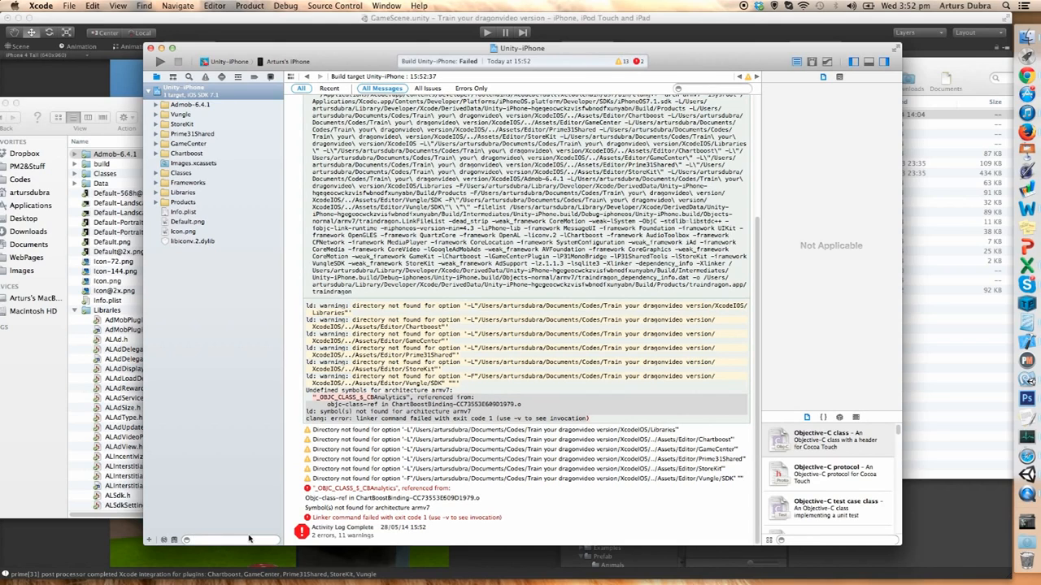
{"action": "type", "text": "char"}
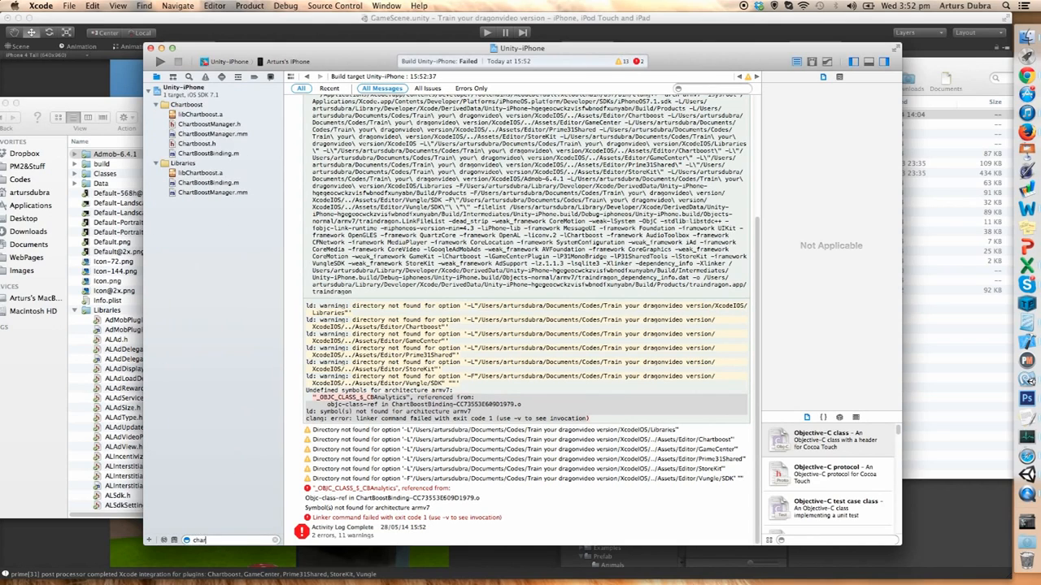
{"action": "left_click", "coordinate": [212, 178]}
{"action": "left_click", "coordinate": [219, 192], "text": "shift"}
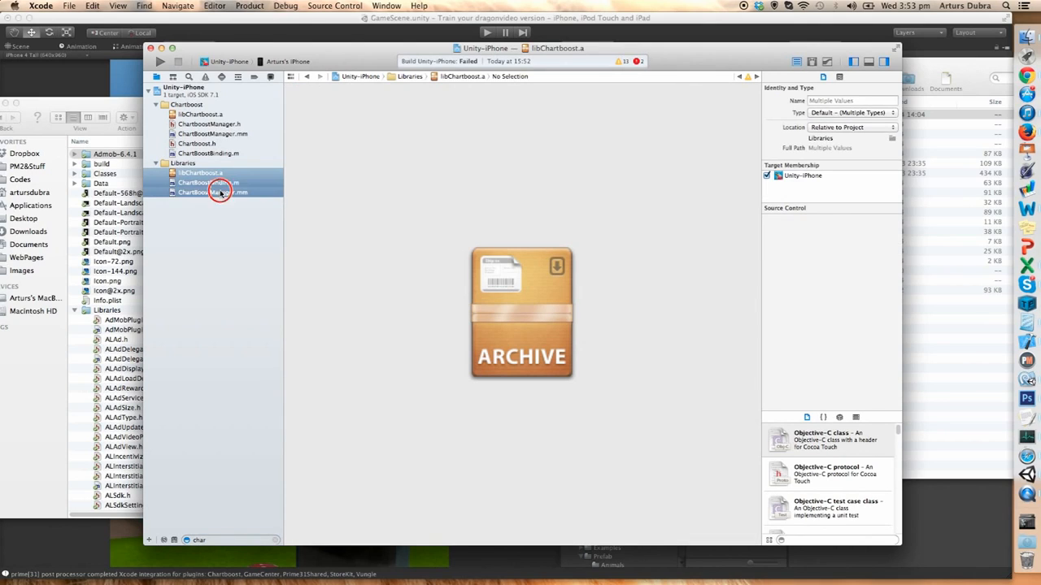
{"action": "right_click", "coordinate": [211, 183]}
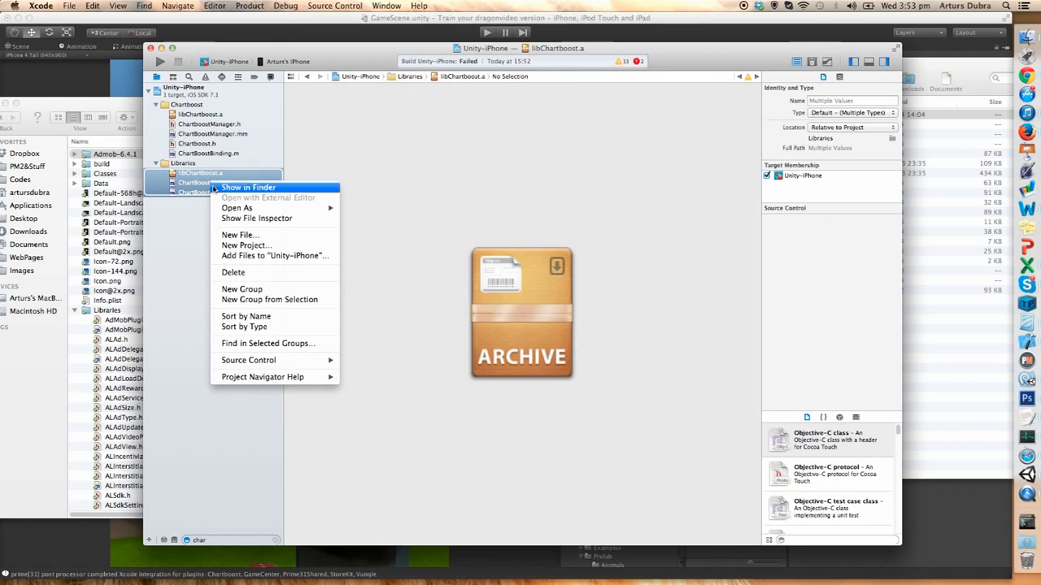
{"action": "left_click", "coordinate": [250, 275]}
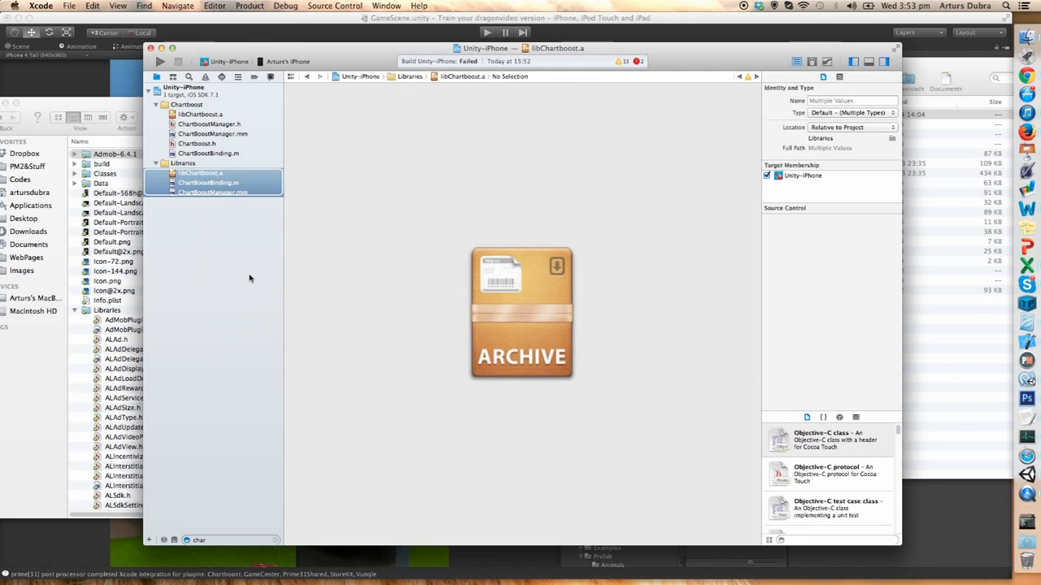
{"action": "left_click", "coordinate": [616, 202]}
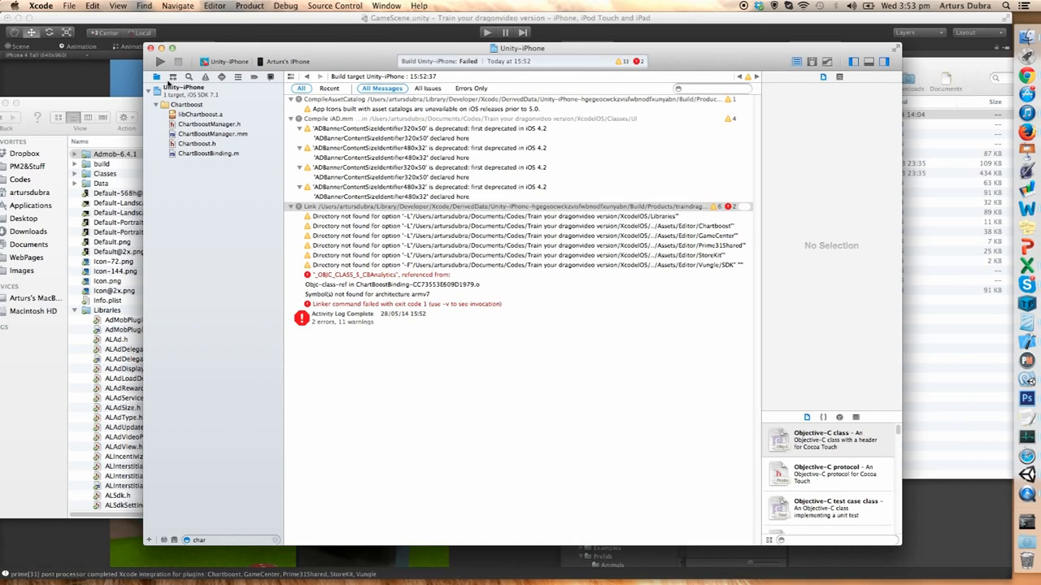
{"action": "left_click", "coordinate": [160, 63]}
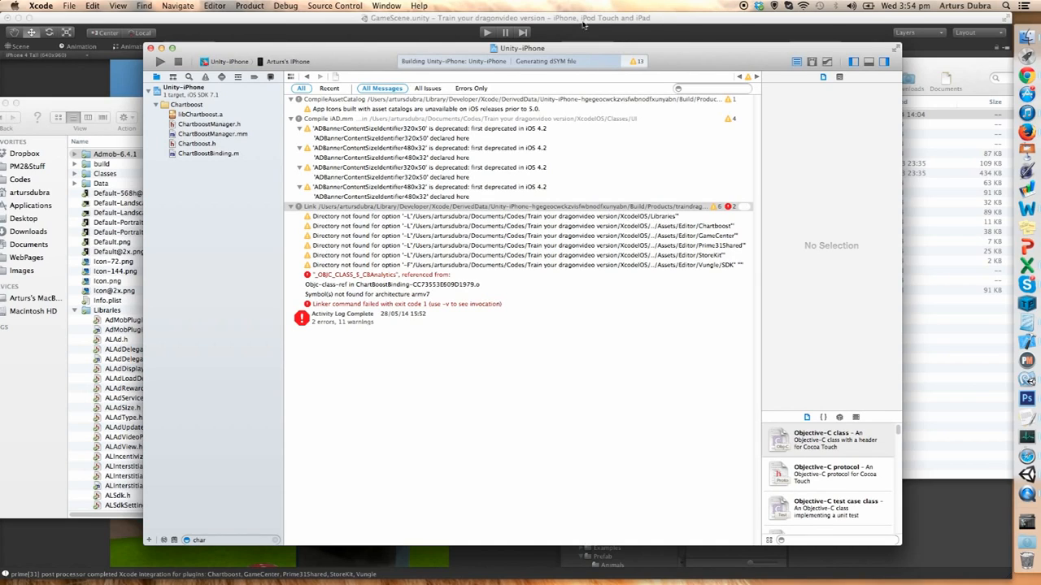
Switch to Unity, clear the asset search and preview the code of the scripts in Assets > Script, ending at VungleComboManager.
{"action": "left_click", "coordinate": [673, 17]}
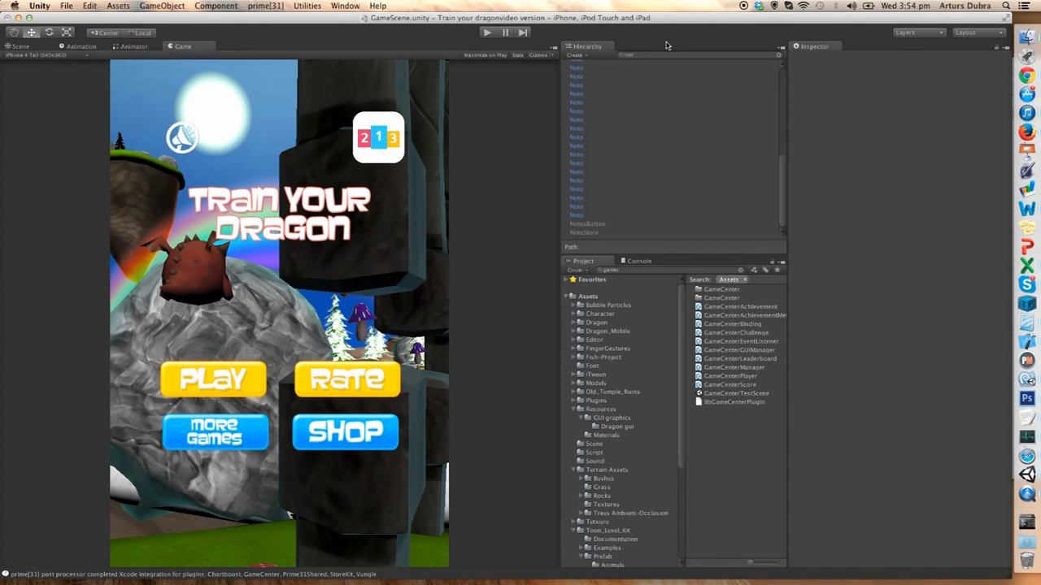
{"action": "left_click", "coordinate": [612, 270]}
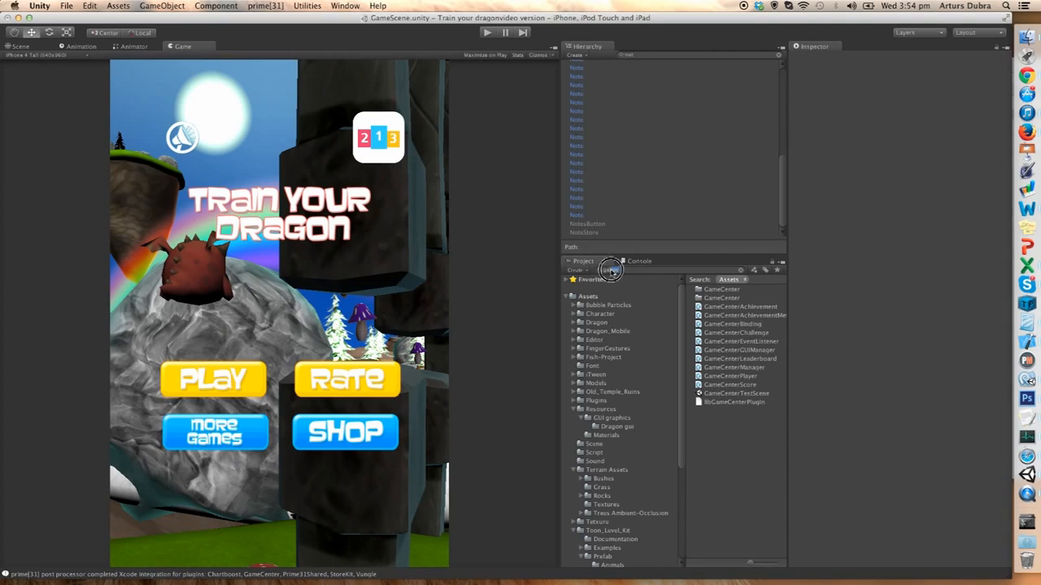
{"action": "left_click", "coordinate": [603, 452]}
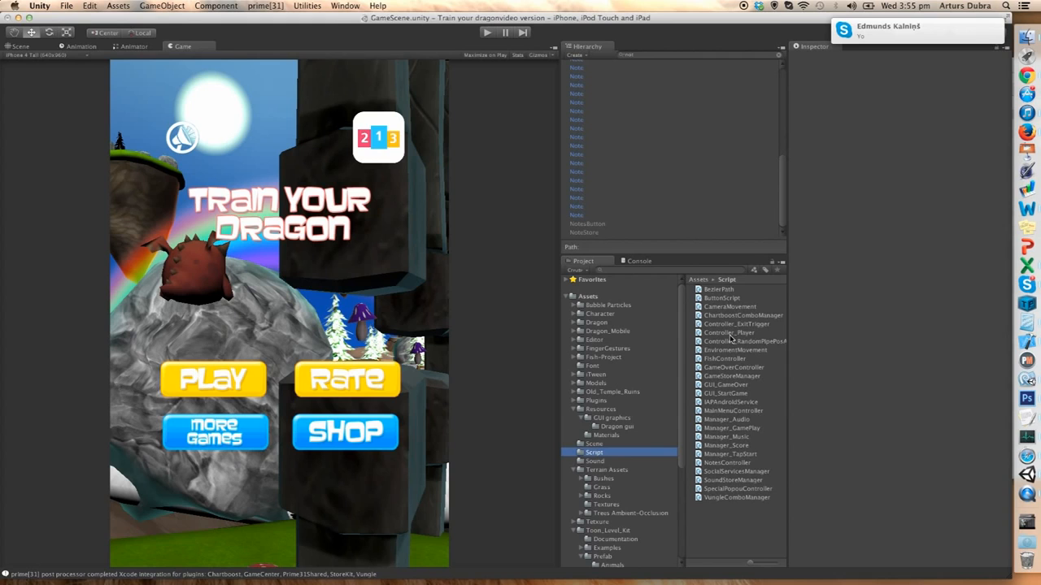
{"action": "left_click", "coordinate": [718, 289]}
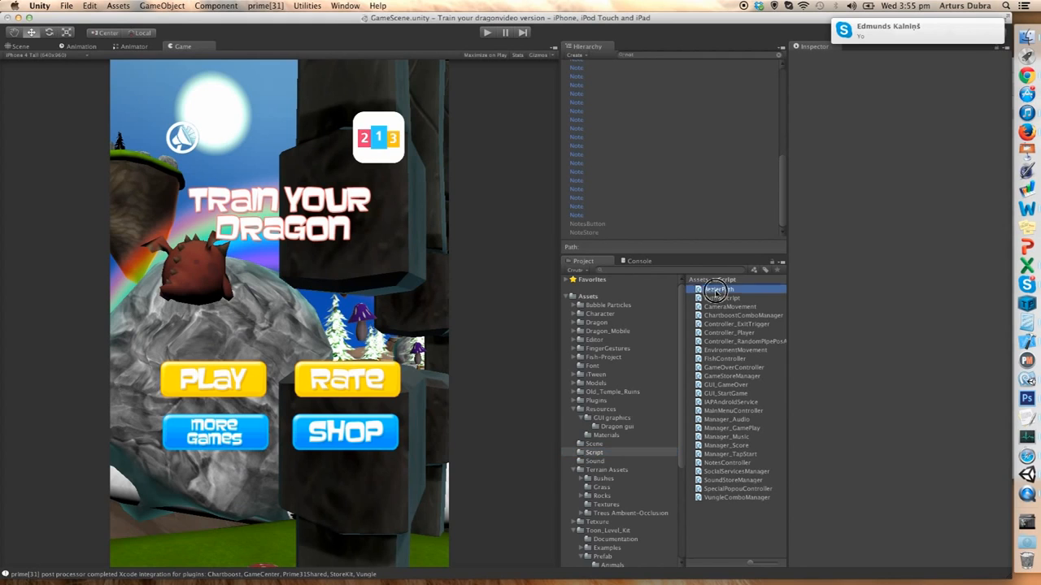
{"action": "left_click", "coordinate": [718, 297]}
{"action": "key", "text": "Down"}
{"action": "key", "text": "Down"}
{"action": "key", "text": "Down"}
{"action": "key", "text": "Down"}
{"action": "key", "text": "Down"}
{"action": "key", "text": "Down"}
{"action": "key", "text": "Down"}
{"action": "key", "text": "Down"}
{"action": "key", "text": "Down"}
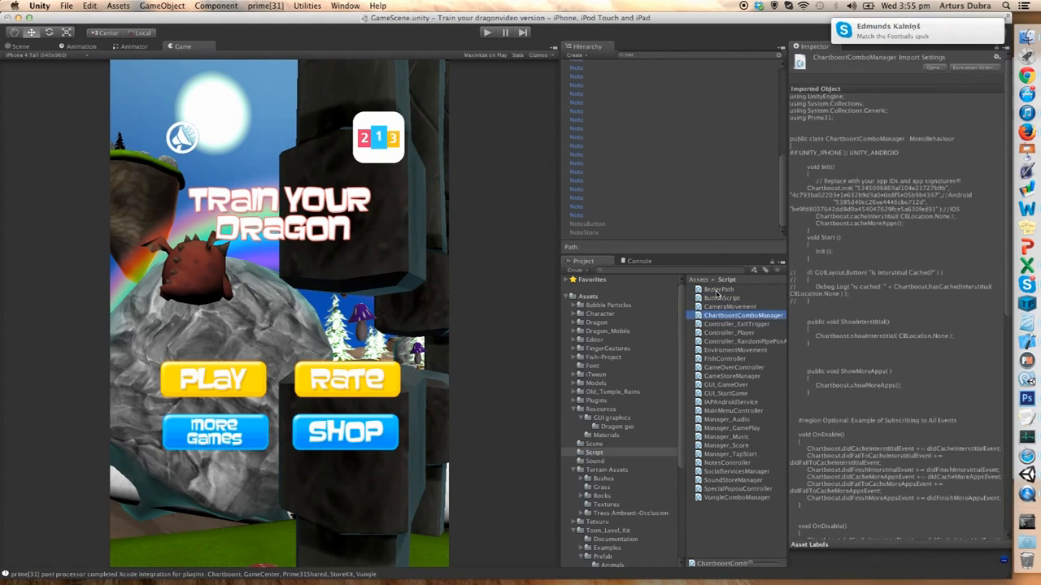
{"action": "key", "text": "Down"}
{"action": "key", "text": "Down"}
{"action": "key", "text": "Down"}
{"action": "key", "text": "Down"}
{"action": "key", "text": "Down"}
{"action": "key", "text": "Down"}
{"action": "key", "text": "Down"}
{"action": "key", "text": "Down"}
{"action": "key", "text": "Down"}
{"action": "key", "text": "Down"}
{"action": "key", "text": "Down"}
{"action": "key", "text": "Down"}
{"action": "key", "text": "Down"}
{"action": "key", "text": "Down"}
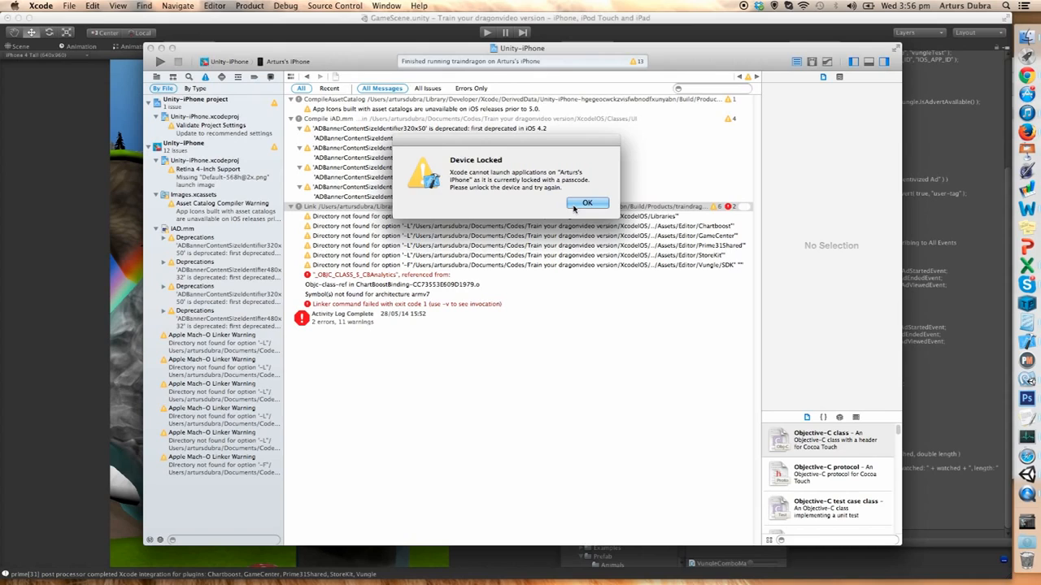
Dismiss the Device Locked alert and view the Provisioning Profile choices in the Unity-iPhone target's build settings without selecting one.
{"action": "left_click", "coordinate": [588, 206]}
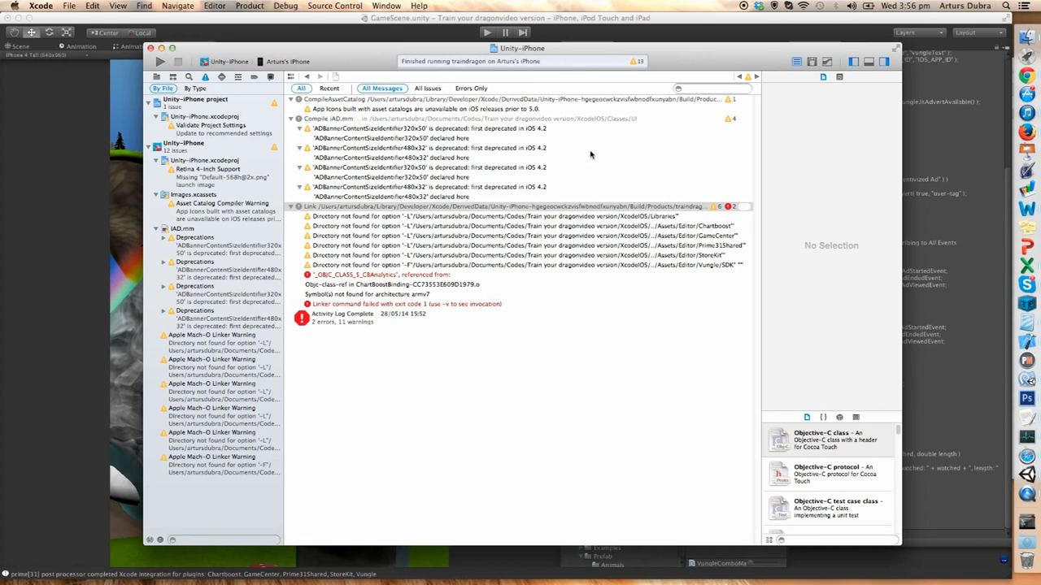
{"action": "left_click", "coordinate": [157, 76]}
{"action": "left_click", "coordinate": [199, 89]}
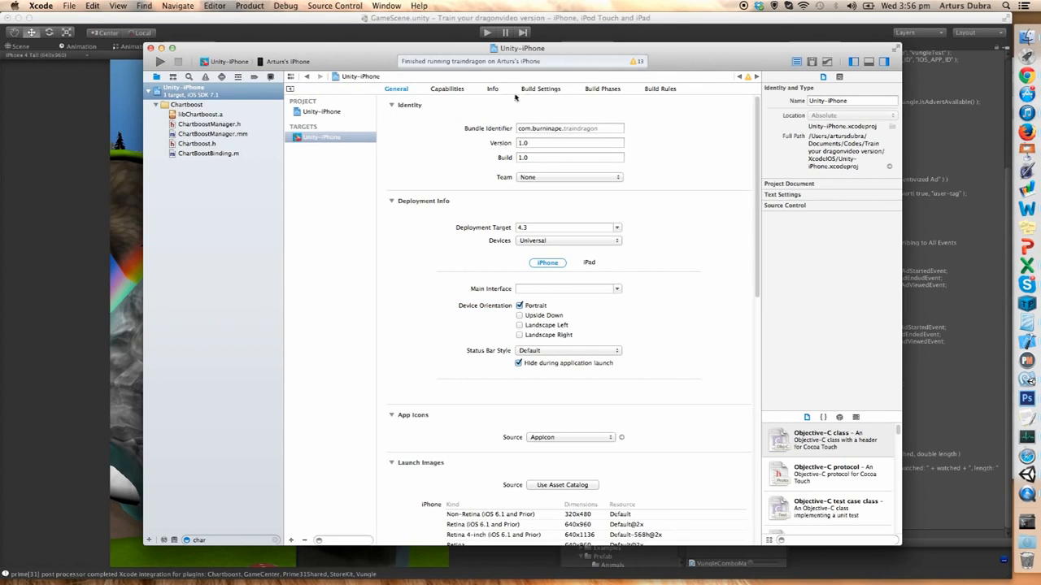
{"action": "left_click", "coordinate": [540, 89]}
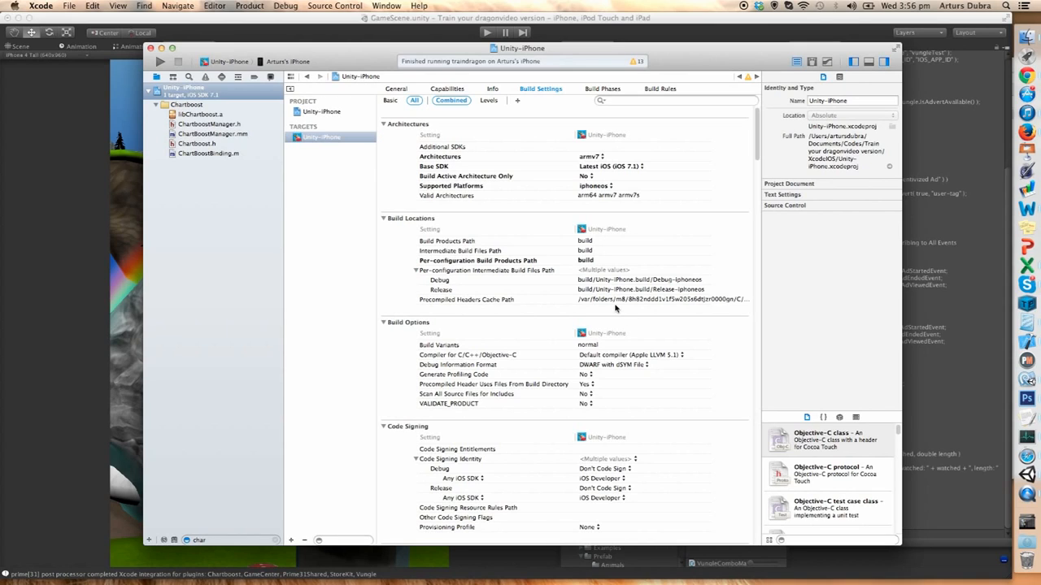
{"action": "scroll", "coordinate": [605, 325], "scroll_direction": "down", "scroll_amount": 2}
{"action": "left_click", "coordinate": [589, 463]}
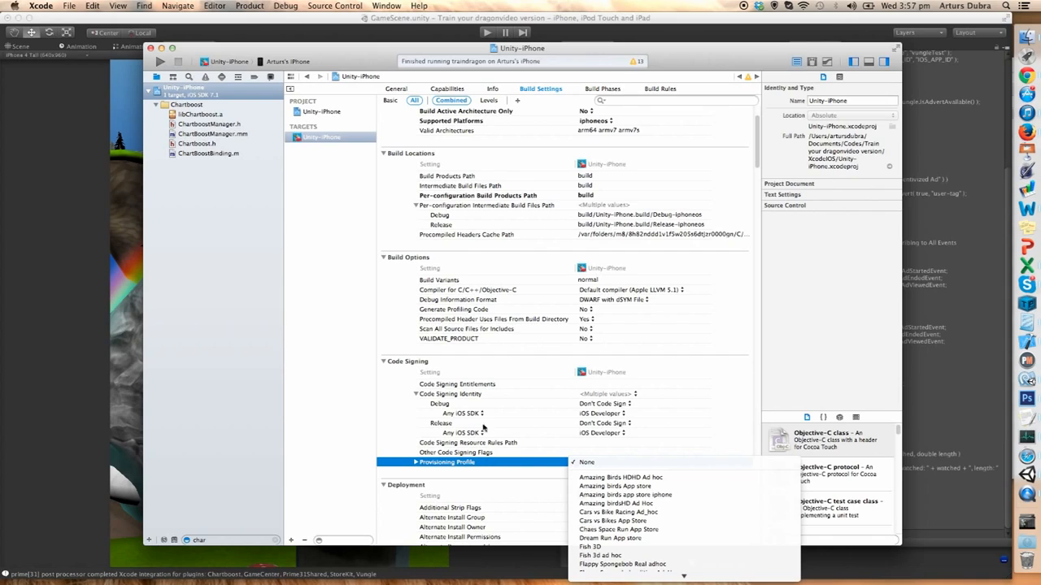
{"action": "left_click", "coordinate": [344, 346]}
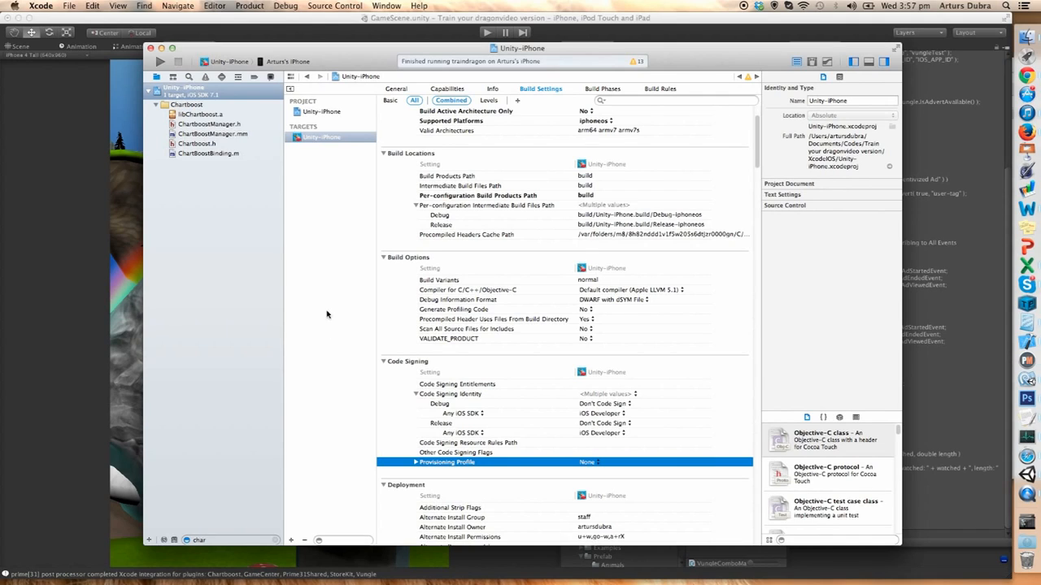
{"action": "right_click", "coordinate": [1026, 493]}
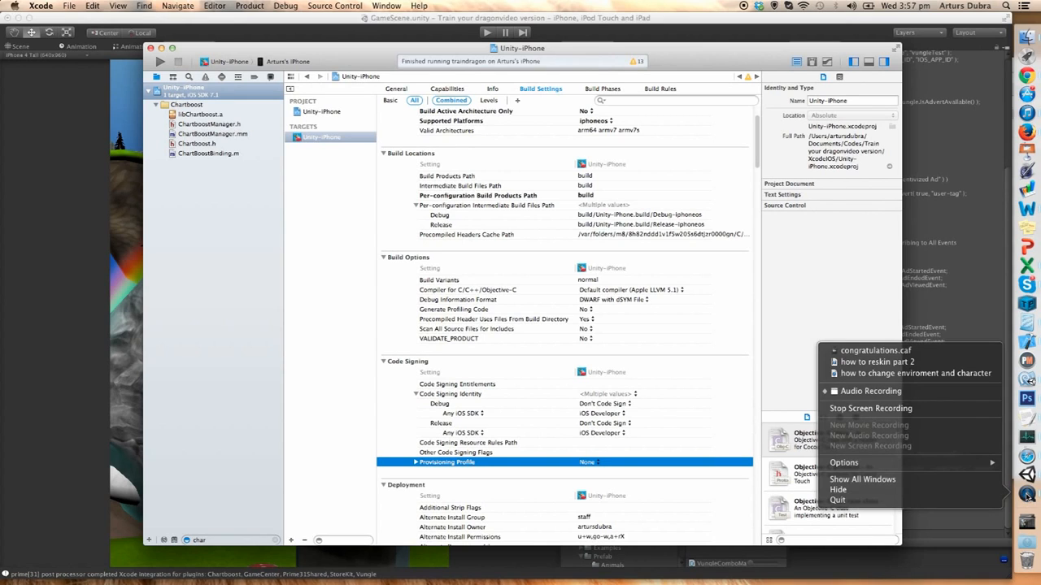